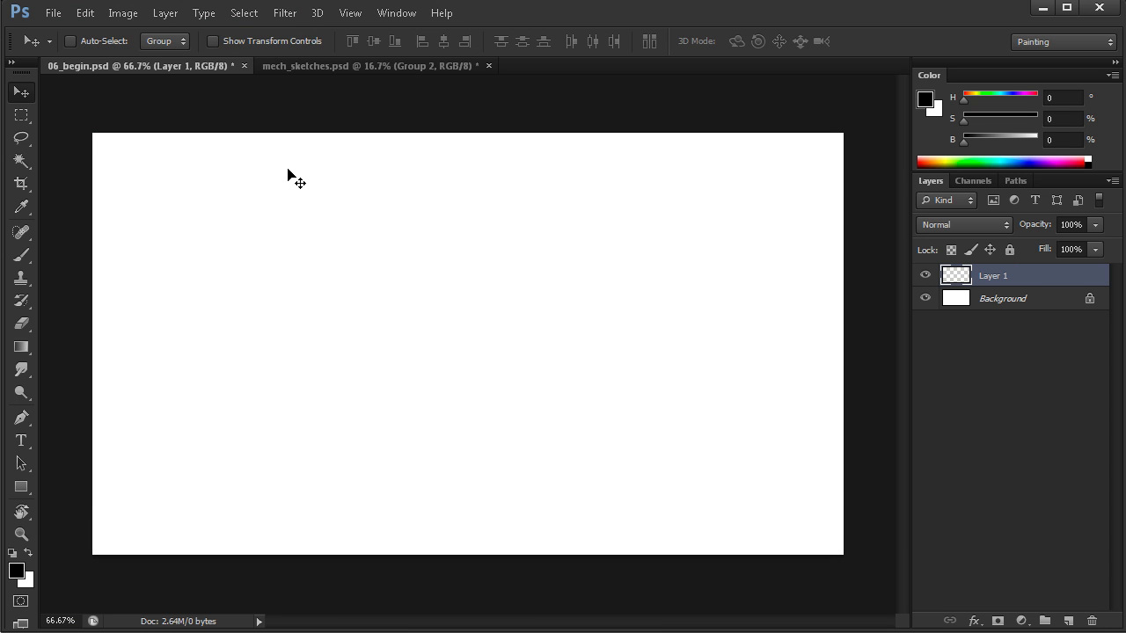
- Look at the mech silhouettes in mech_sketches.psd, return to 06_begin.psd and choose the plain hard round preset for the Brush tool
left_click(343, 65)
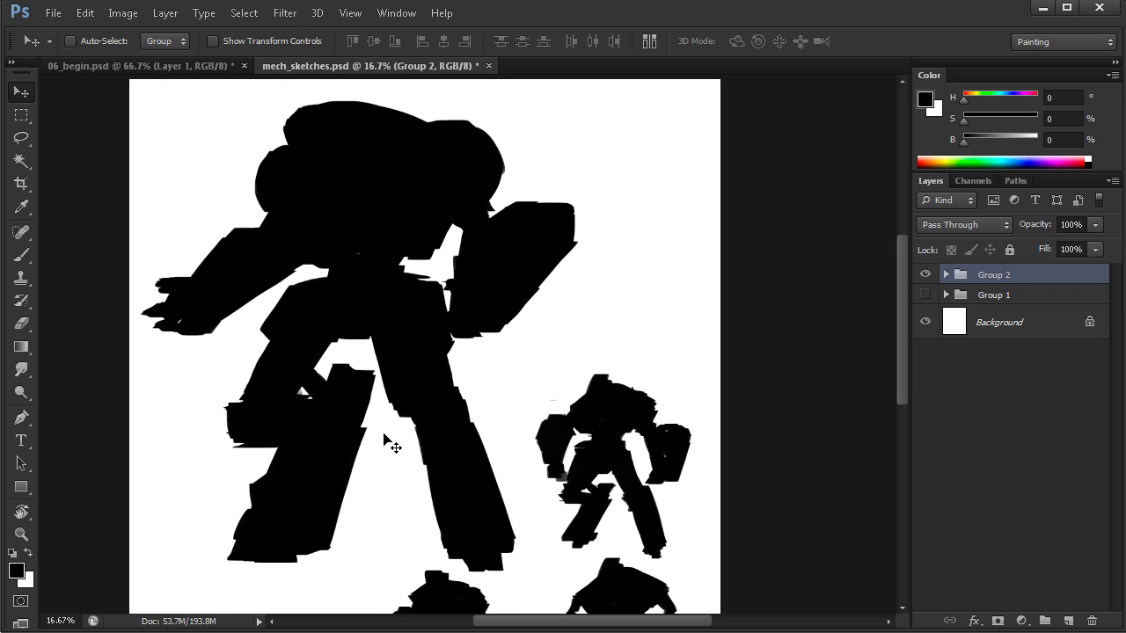
left_click(162, 68)
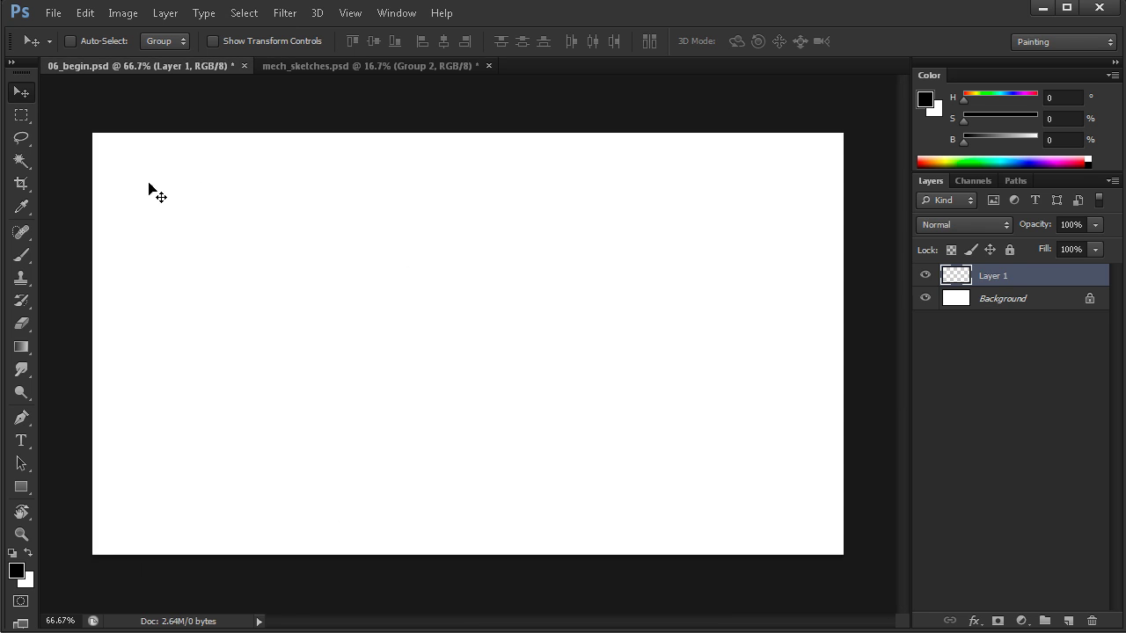
key("b")
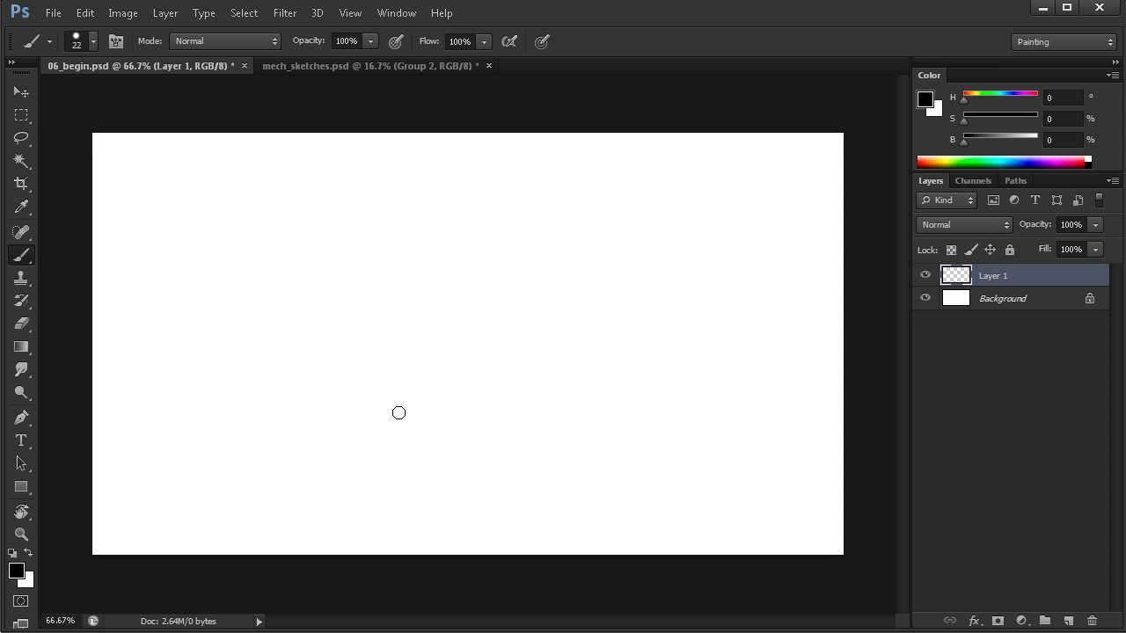
right_click(311, 259)
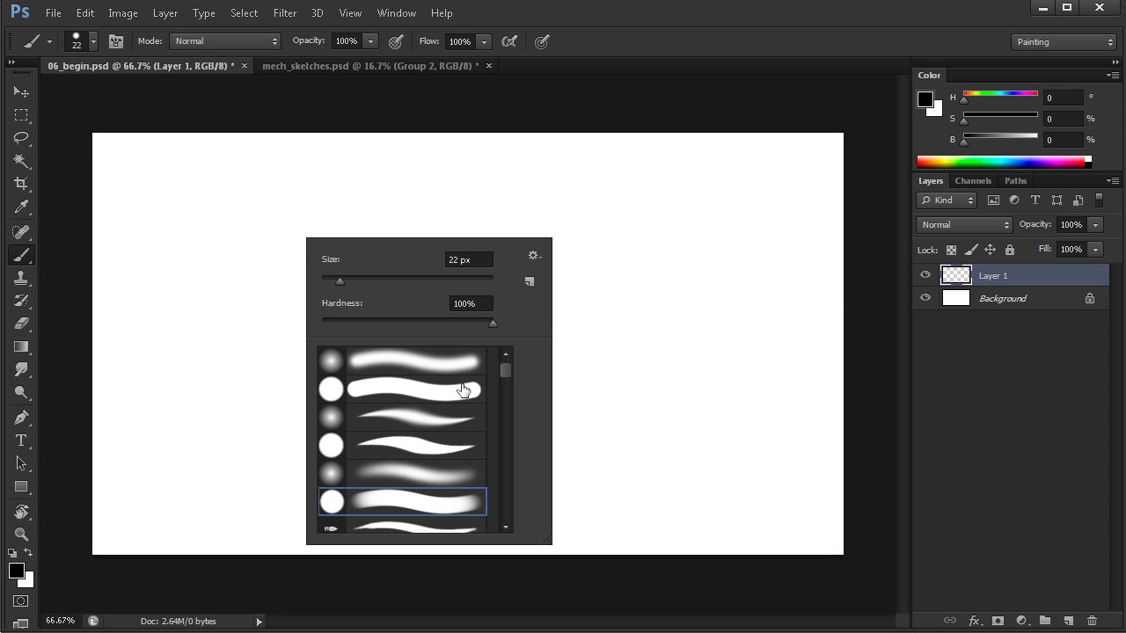
left_click(384, 388)
left_click(591, 315)
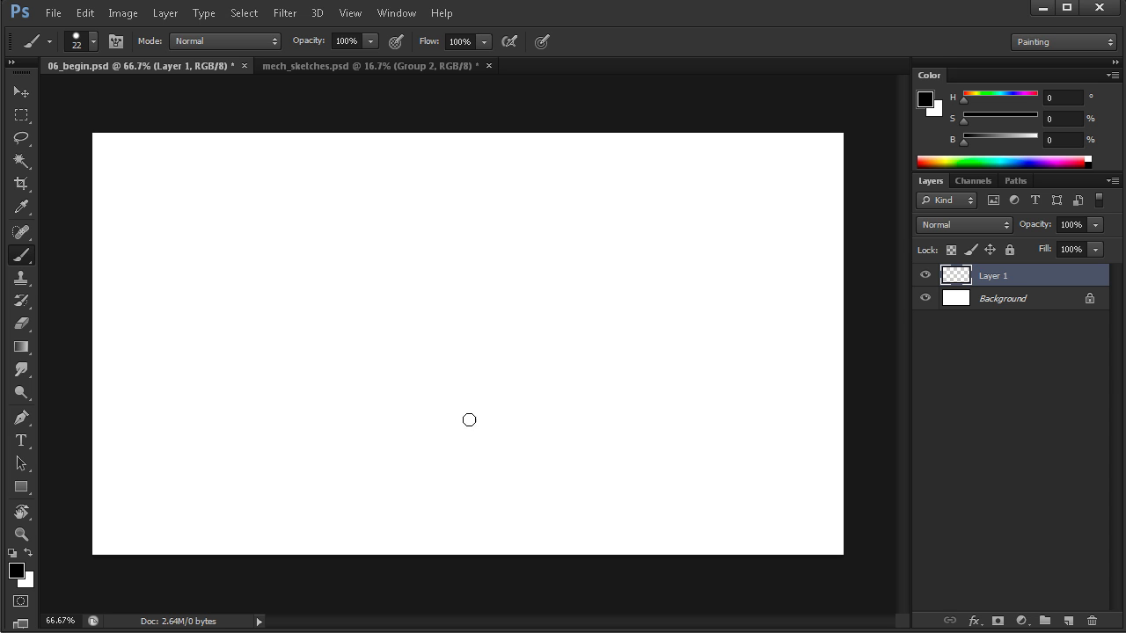
- Flatten and tilt the brush tip with 1% spacing, 8% roundness and a -14° angle
left_click(115, 42)
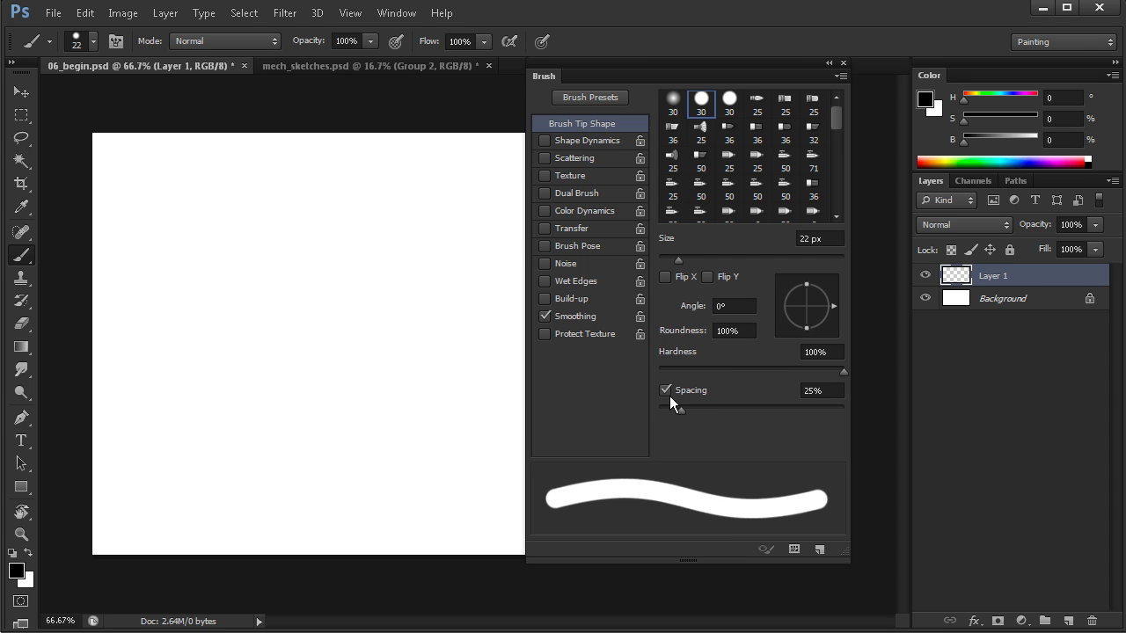
mouse_move(682, 409)
left_mouse_down()
mouse_move(650, 413)
mouse_move(755, 407)
mouse_move(641, 420)
left_mouse_up()
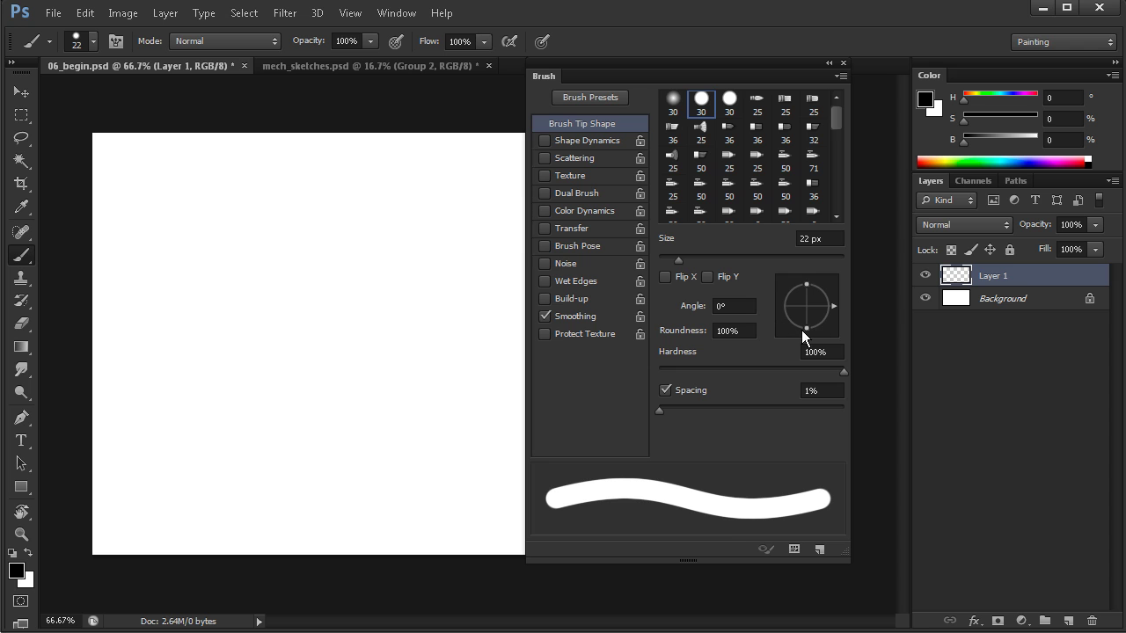
left_click_drag(810, 291, 811, 310)
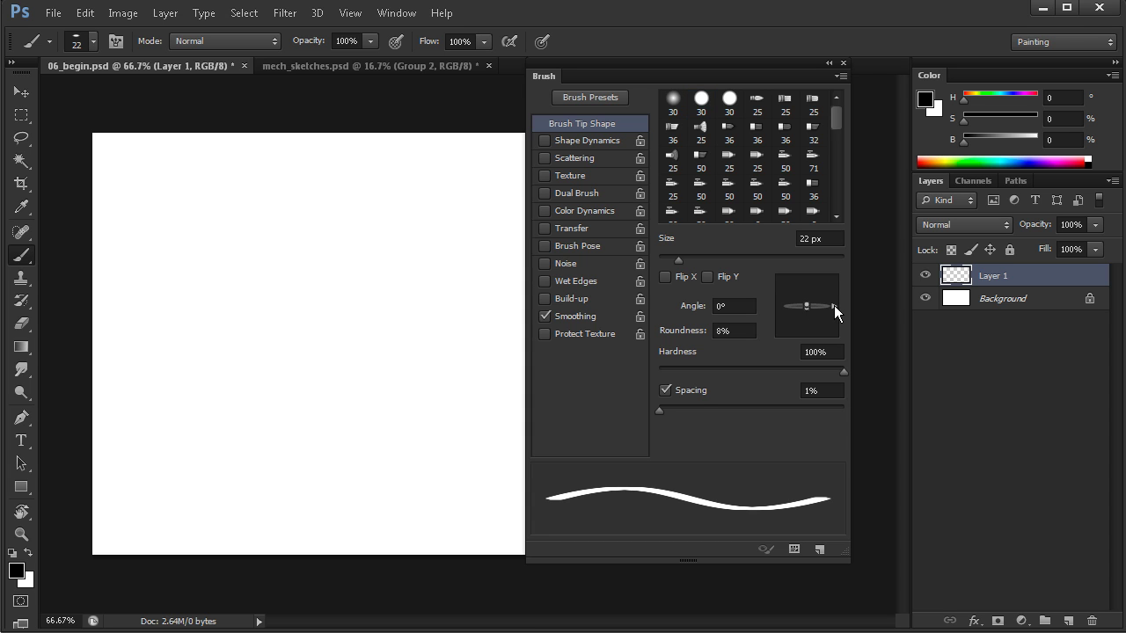
left_click_drag(805, 305, 832, 309)
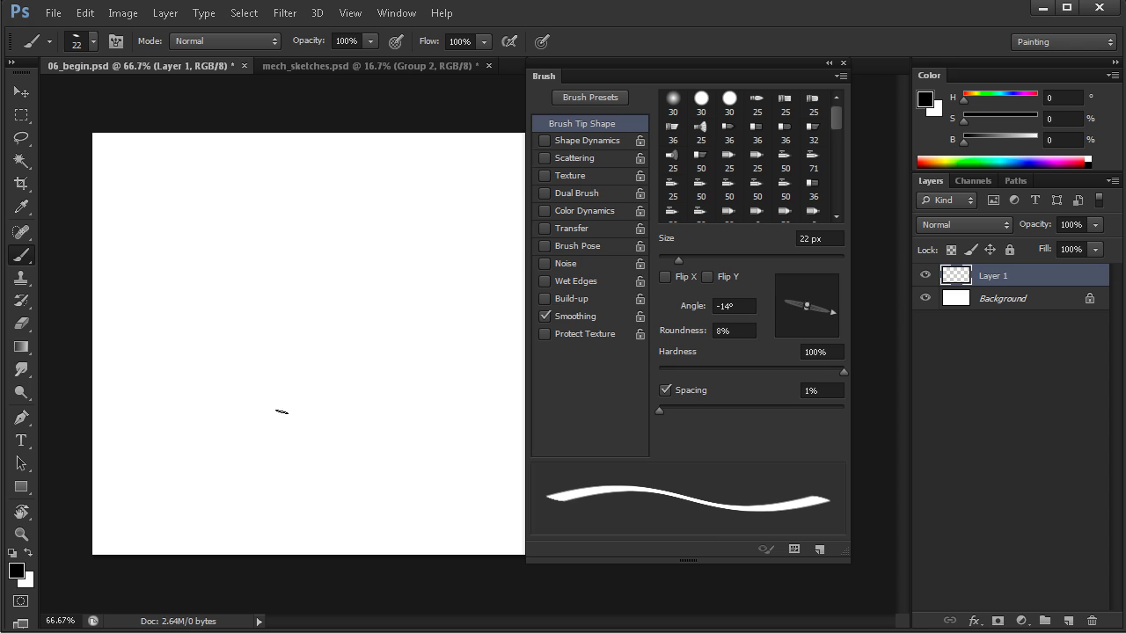
- Test the flattened brush with a few black strokes on Layer 1, and erase them with the Eraser enlarged to 91 px
mouse_move(307, 315)
left_mouse_down()
mouse_move(293, 344)
mouse_move(312, 353)
mouse_move(347, 364)
mouse_move(348, 334)
mouse_move(355, 372)
mouse_move(329, 344)
mouse_move(345, 417)
mouse_move(356, 319)
mouse_move(318, 321)
left_mouse_up()
scroll(387, 358, "up", 1)
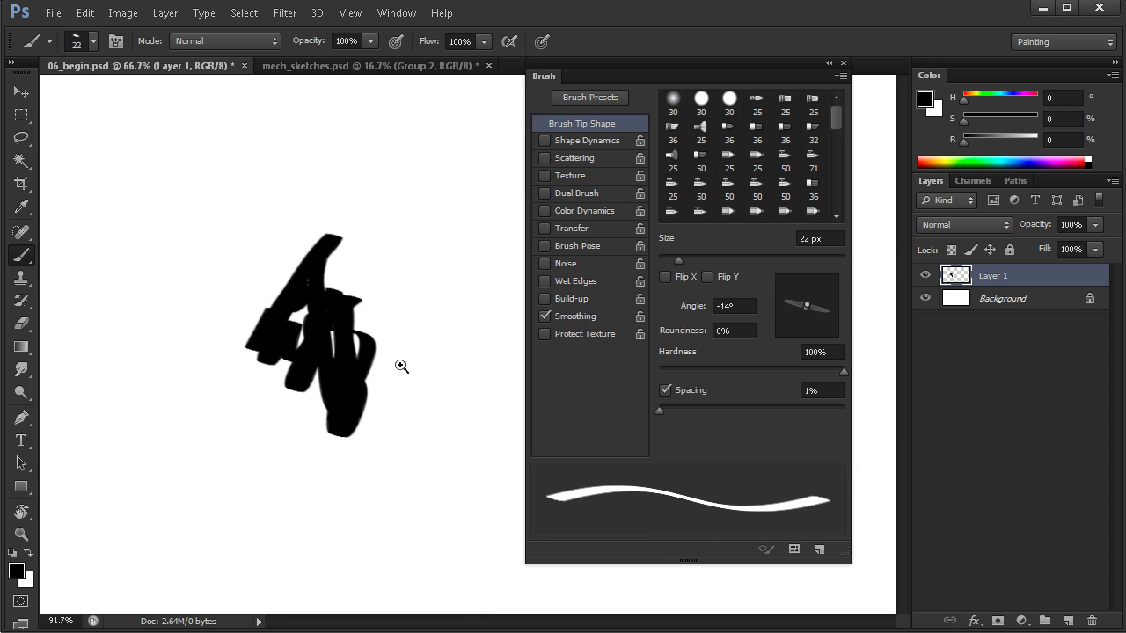
left_click_drag(454, 263, 410, 454)
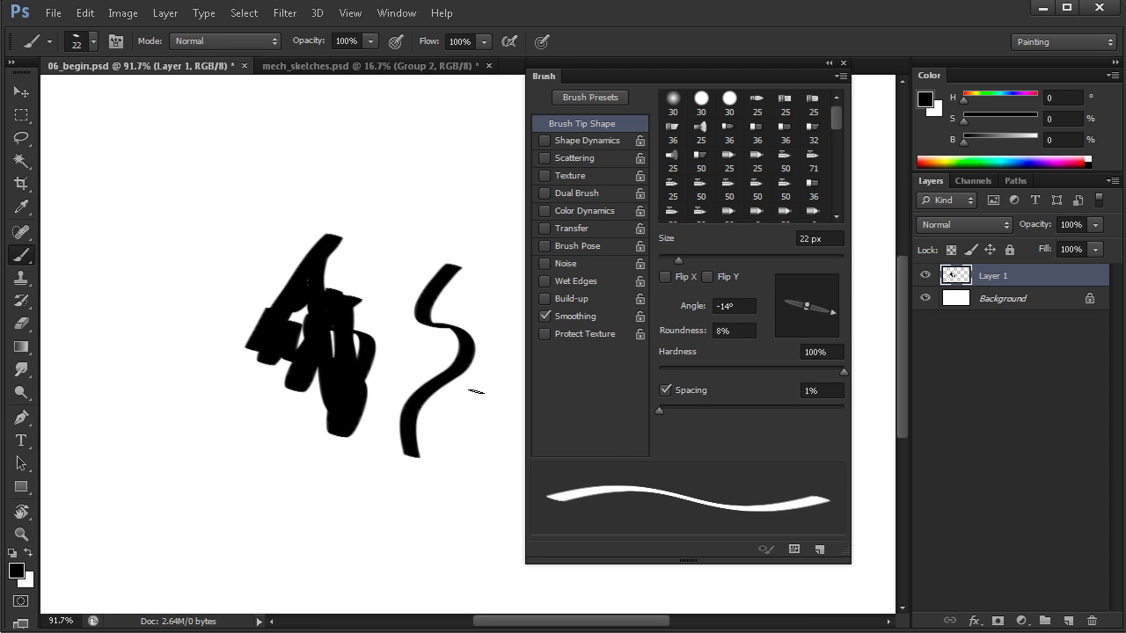
key("ctrl+z")
key("e")
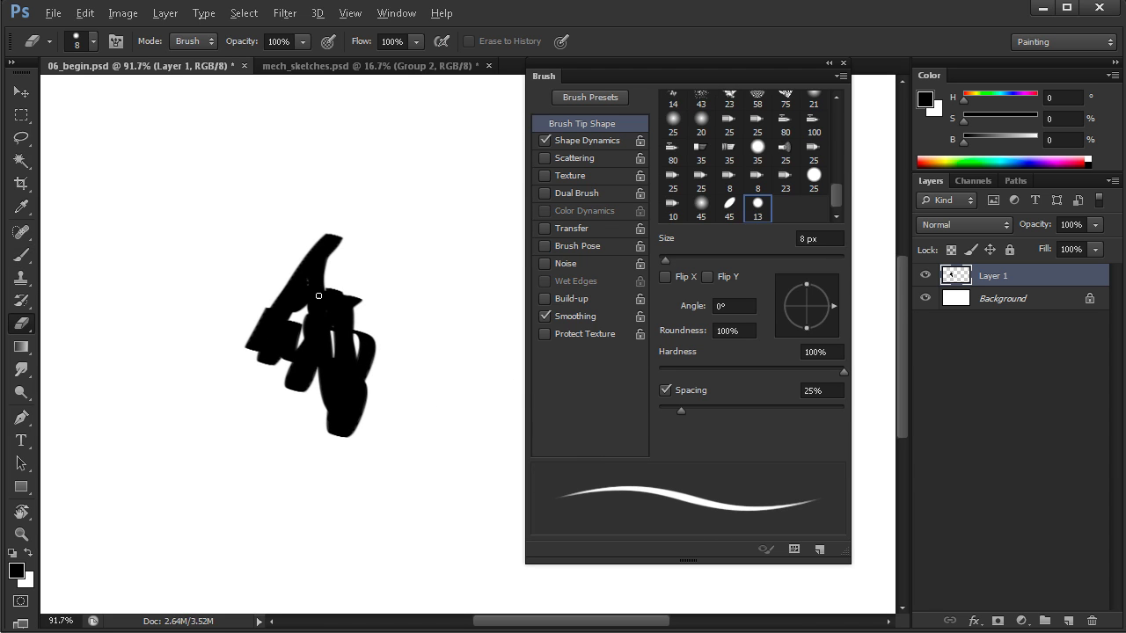
mouse_move(322, 226)
left_mouse_down()
mouse_move(311, 290)
mouse_move(346, 372)
mouse_move(337, 413)
left_mouse_up()
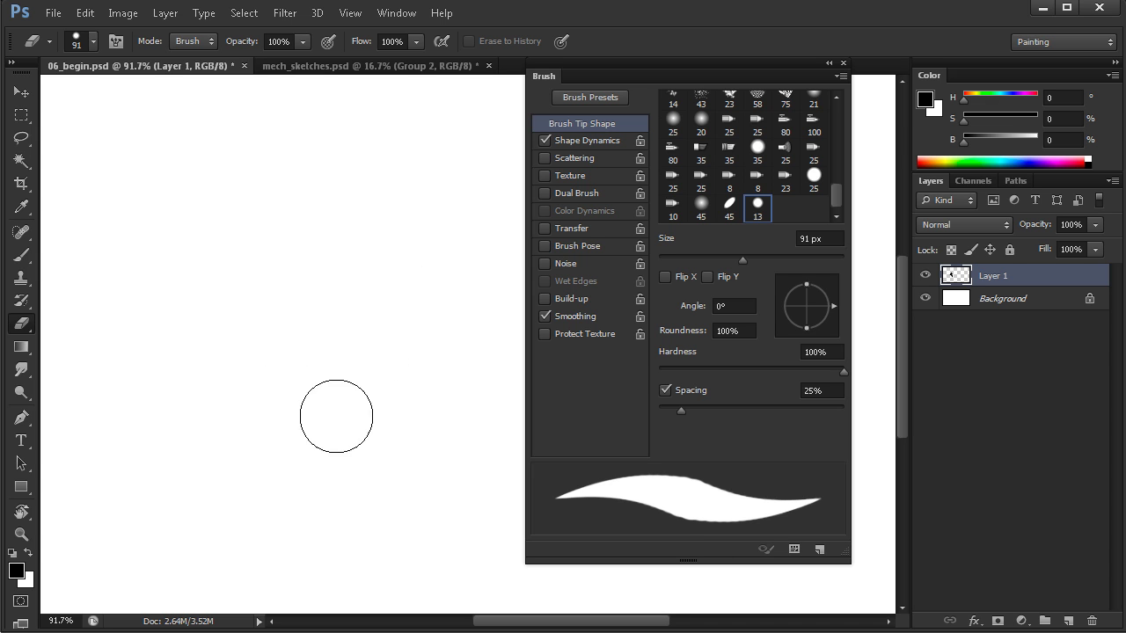
- Enlarge the brush to 49 px and give the Eraser a hard round tip with 1% spacing, 8% roundness and a -10° angle
key("b")
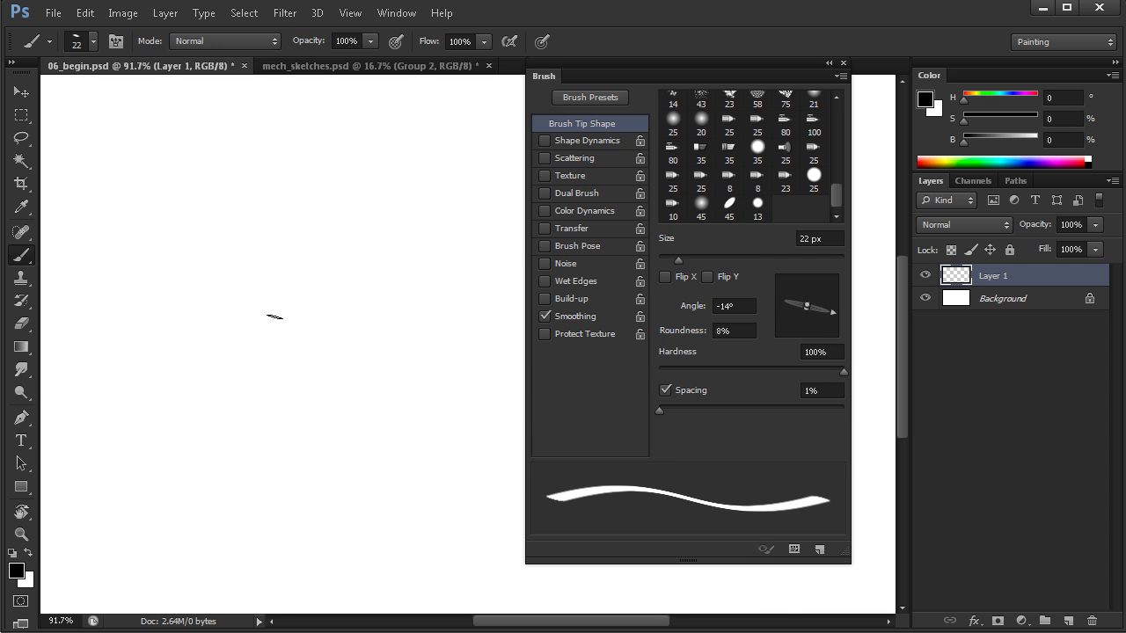
mouse_move(275, 317)
left_mouse_down()
mouse_move(350, 328)
mouse_move(277, 319)
mouse_move(347, 322)
mouse_move(277, 319)
mouse_move(293, 341)
left_mouse_up()
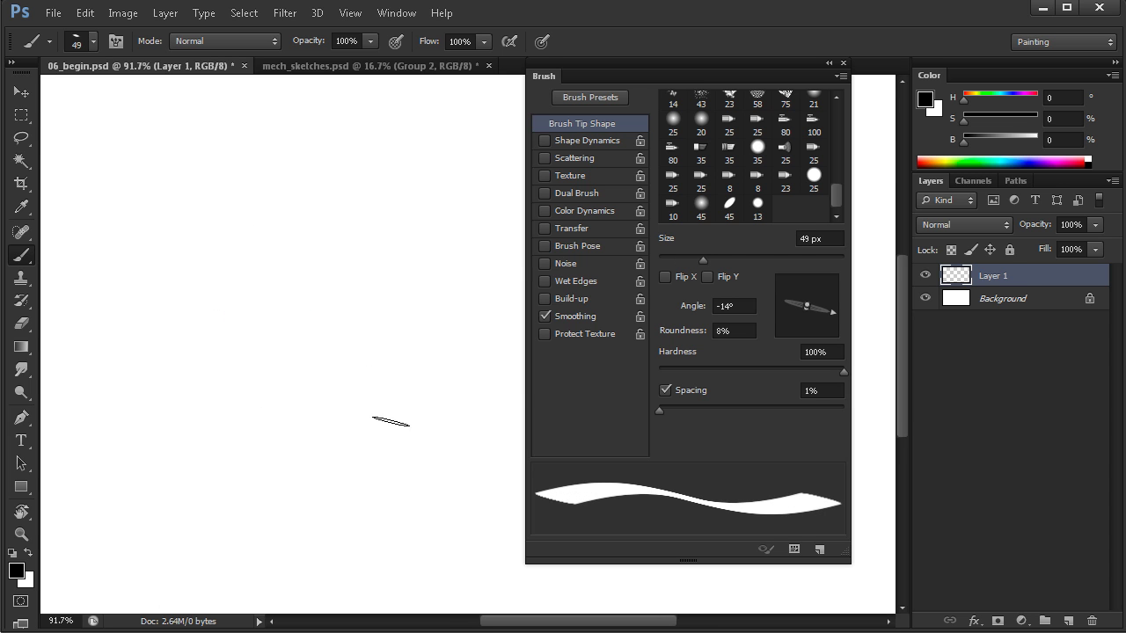
key("e")
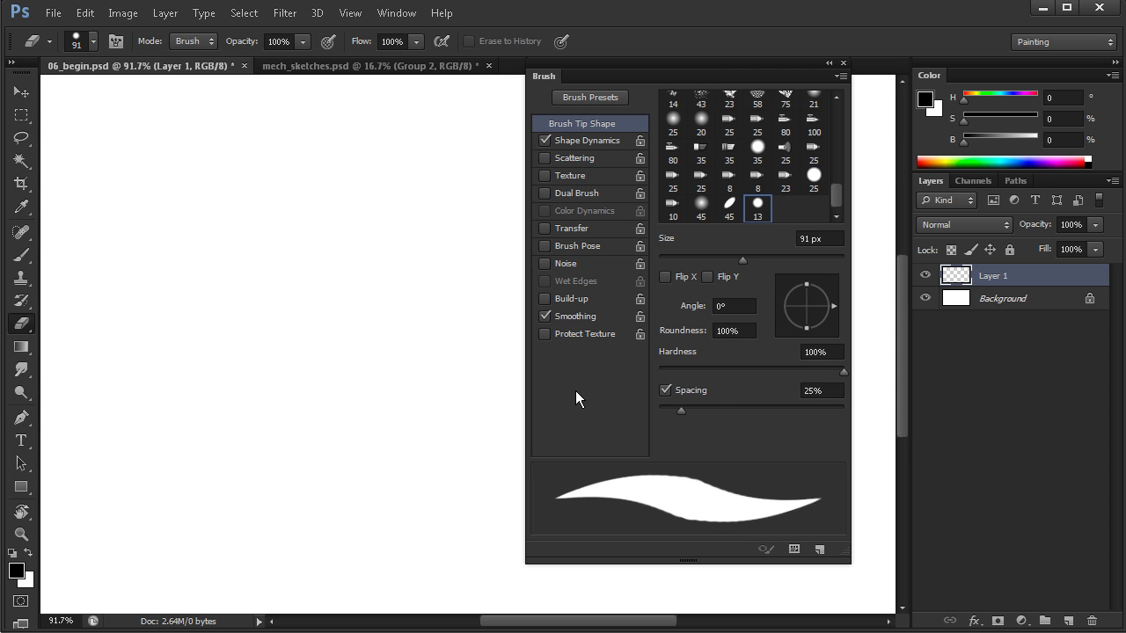
right_click(303, 321)
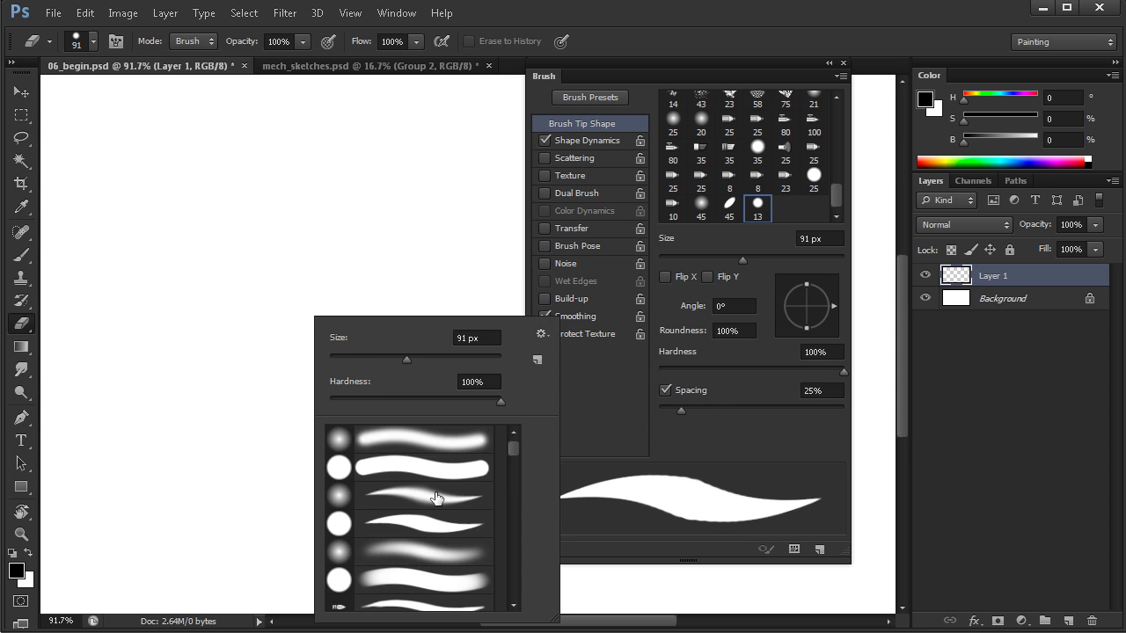
left_click(491, 466)
left_click_drag(682, 407, 641, 422)
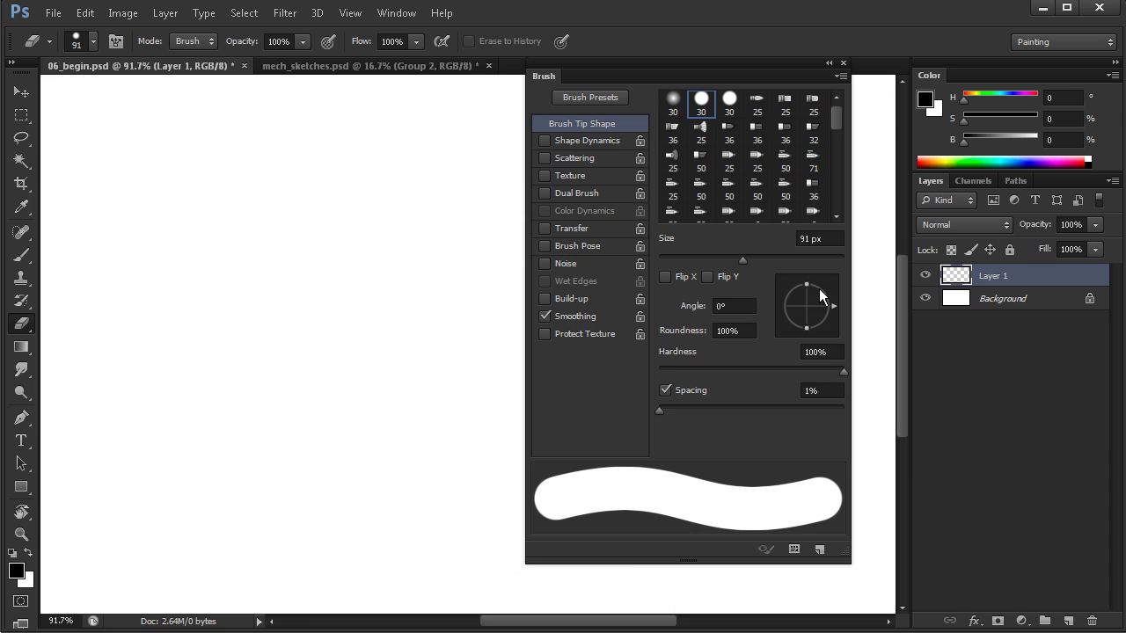
mouse_move(808, 285)
left_mouse_down()
mouse_move(808, 306)
mouse_move(832, 308)
left_mouse_up()
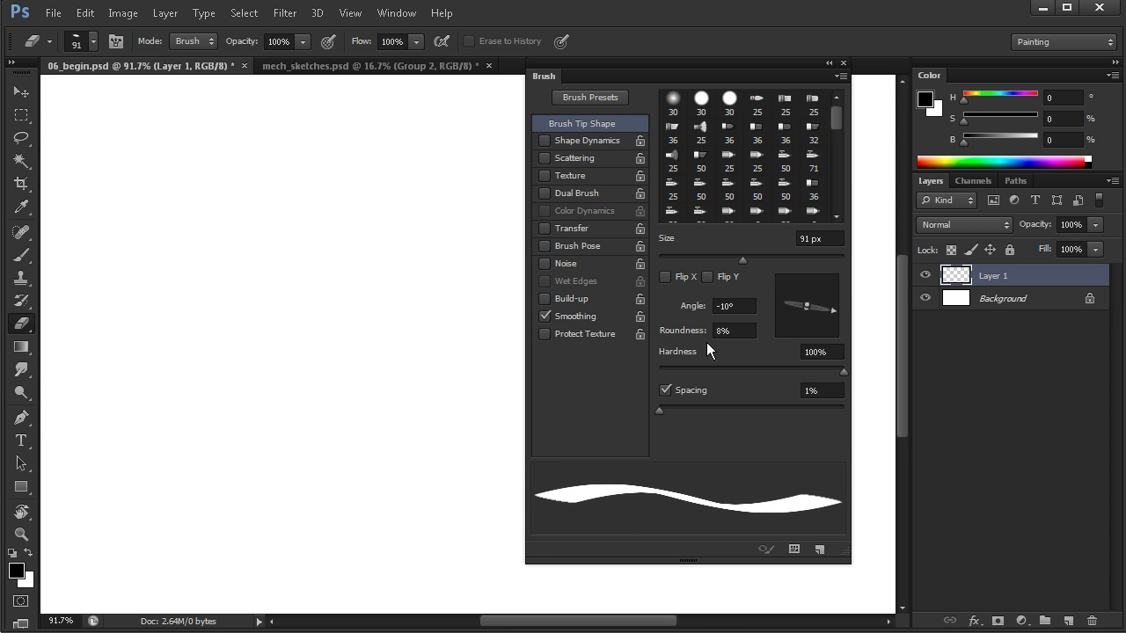
left_click(842, 63)
- Block in the mech's head, shoulders and torso as a solid black silhouette on Layer 1, reducing the angled brush to 37 px
key("space")
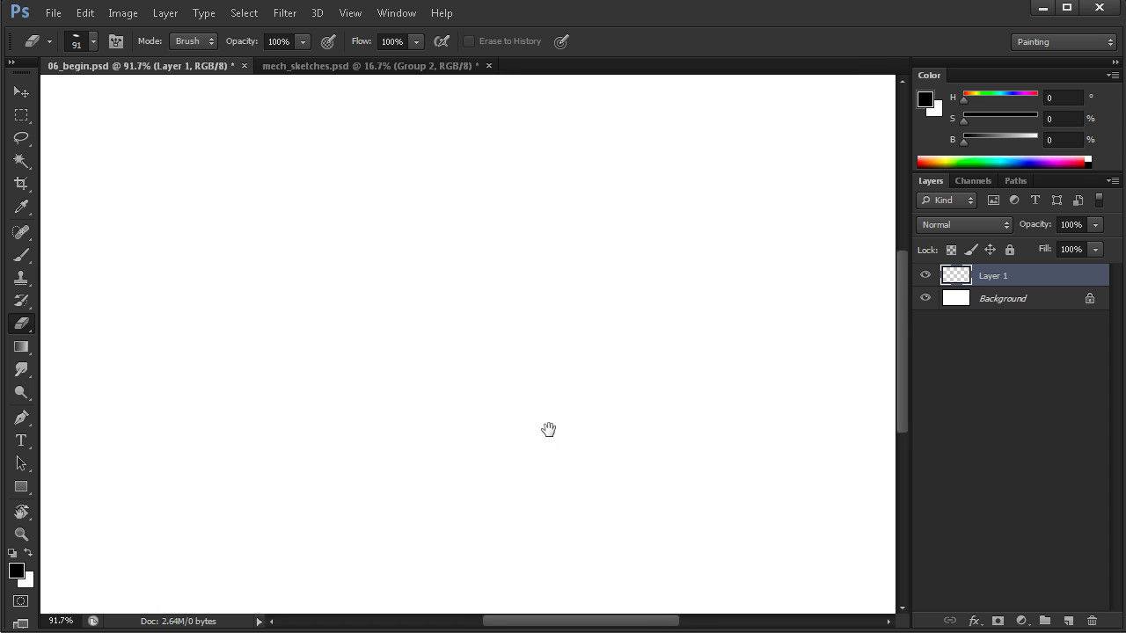
left_click_drag(548, 430, 518, 444)
key("b")
key("alt+space")
left_click(527, 417, "alt")
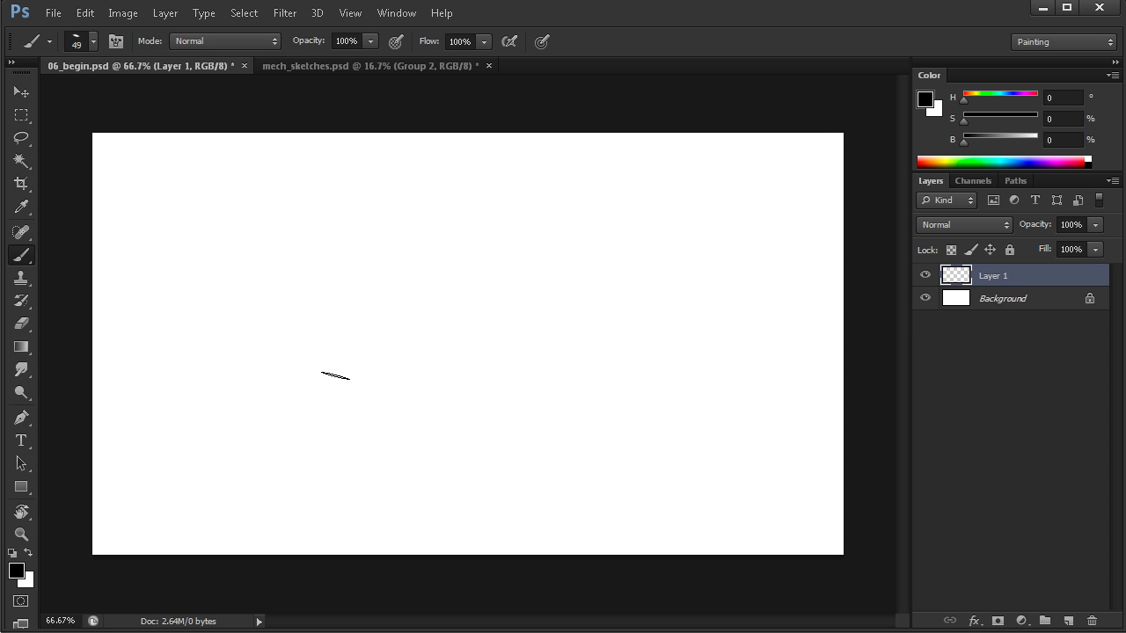
left_click_drag(301, 314, 410, 385)
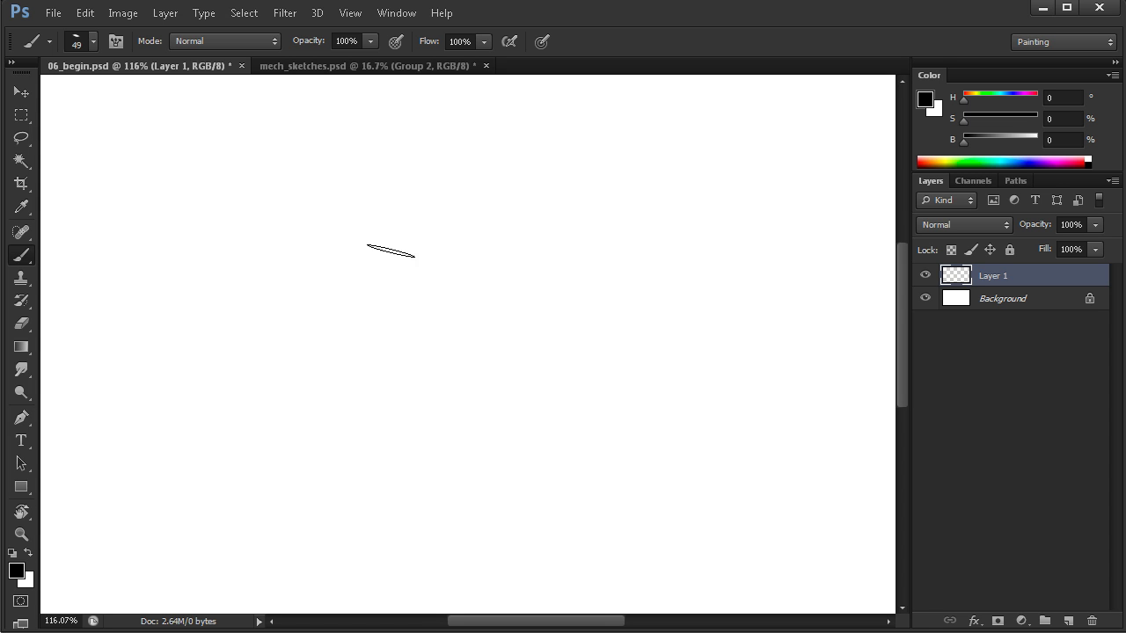
mouse_move(391, 252)
left_mouse_down()
mouse_move(363, 187)
mouse_move(362, 202)
mouse_move(397, 190)
mouse_move(341, 260)
mouse_move(366, 175)
mouse_move(364, 245)
mouse_move(373, 145)
mouse_move(382, 231)
mouse_move(403, 218)
mouse_move(363, 213)
mouse_move(375, 261)
mouse_move(281, 282)
mouse_move(365, 220)
mouse_move(327, 240)
mouse_move(354, 193)
mouse_move(423, 149)
mouse_move(467, 167)
mouse_move(478, 136)
mouse_move(435, 128)
mouse_move(427, 141)
mouse_move(529, 129)
mouse_move(445, 205)
mouse_move(487, 146)
mouse_move(501, 150)
mouse_move(458, 177)
mouse_move(510, 137)
mouse_move(433, 147)
mouse_move(421, 164)
mouse_move(452, 170)
mouse_move(413, 189)
left_mouse_up()
mouse_move(370, 218)
left_mouse_down()
mouse_move(434, 220)
mouse_move(338, 236)
mouse_move(463, 240)
mouse_move(359, 307)
mouse_move(445, 258)
mouse_move(394, 347)
mouse_move(413, 197)
mouse_move(528, 290)
mouse_move(576, 192)
mouse_move(547, 291)
mouse_move(485, 274)
left_mouse_up()
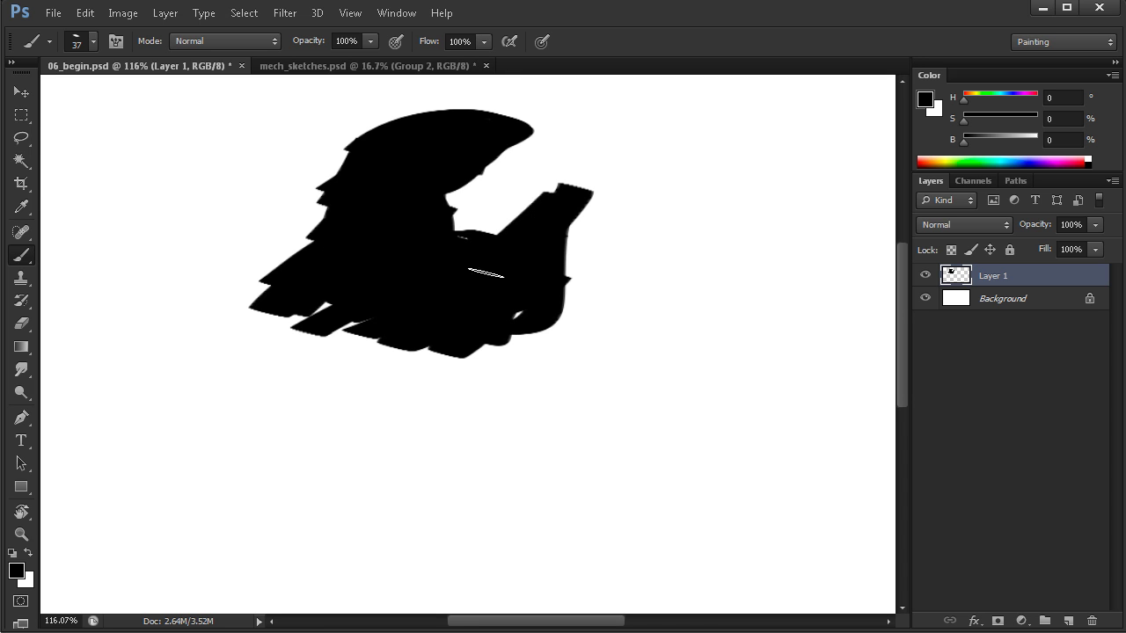
mouse_move(375, 256)
left_mouse_down()
mouse_move(233, 268)
mouse_move(264, 201)
mouse_move(282, 325)
mouse_move(441, 328)
mouse_move(274, 319)
mouse_move(274, 213)
mouse_move(290, 183)
mouse_move(296, 258)
mouse_move(527, 253)
mouse_move(302, 317)
mouse_move(339, 345)
mouse_move(295, 377)
mouse_move(388, 365)
mouse_move(518, 299)
left_mouse_up()
mouse_move(343, 392)
left_mouse_down()
mouse_move(304, 384)
mouse_move(370, 419)
left_mouse_up()
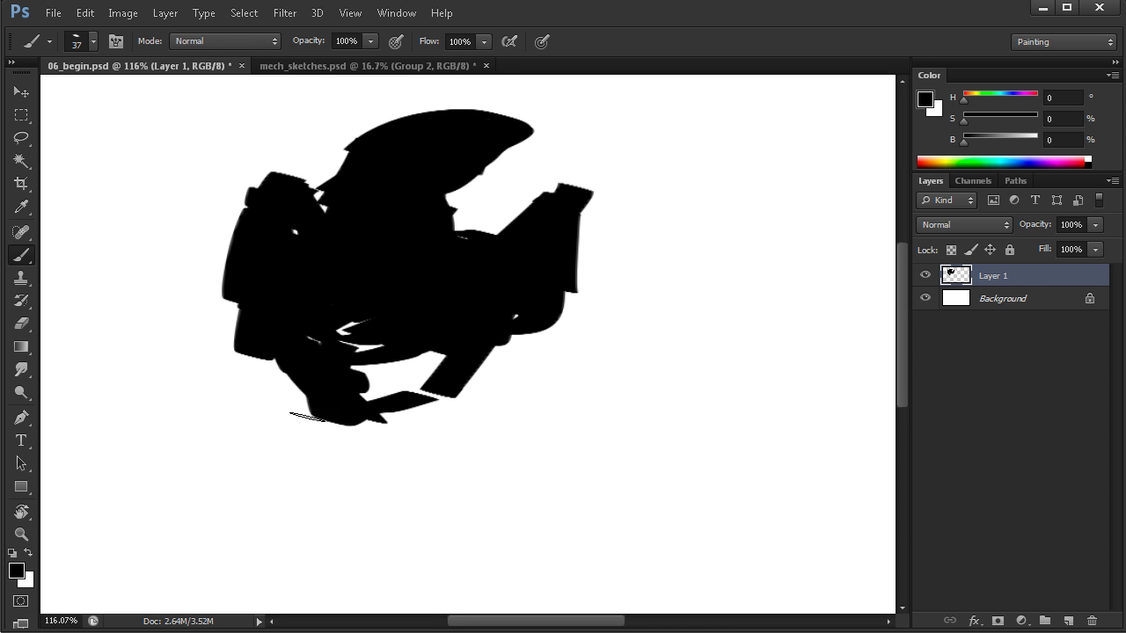
- Erase the rough lower-left edge of the torso into a clean diagonal, and fill the gaps along the torso's lower part in black
key("e")
mouse_move(195, 291)
left_mouse_down()
mouse_move(200, 327)
mouse_move(319, 413)
left_mouse_up()
key("b")
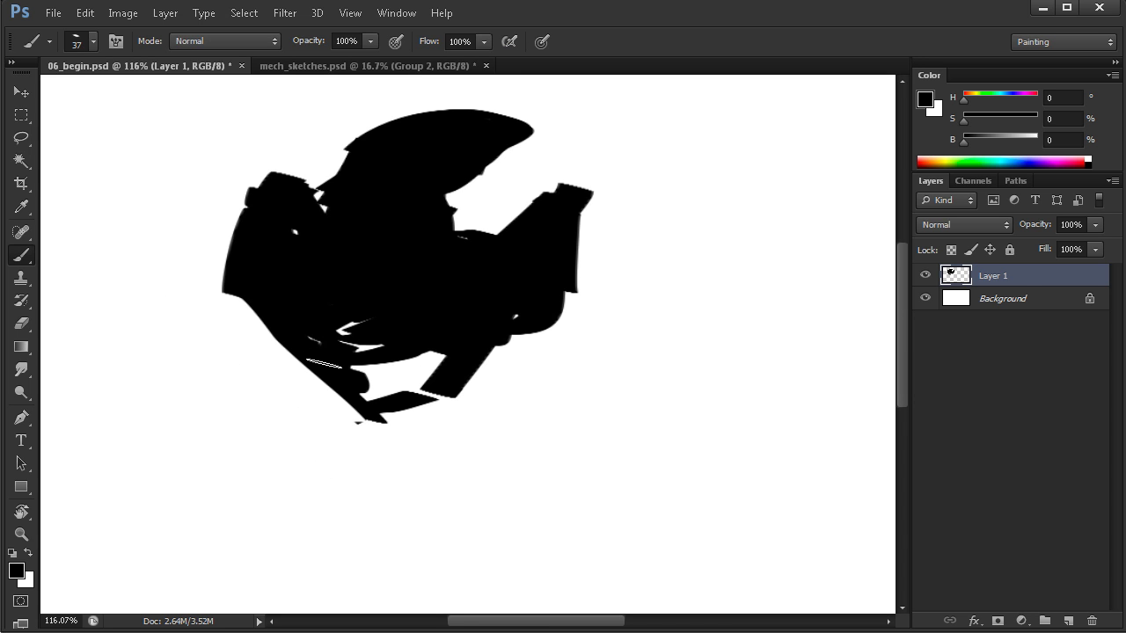
mouse_move(325, 364)
left_mouse_down()
mouse_move(388, 354)
mouse_move(331, 340)
mouse_move(407, 353)
mouse_move(464, 345)
mouse_move(468, 327)
mouse_move(426, 396)
mouse_move(464, 357)
left_mouse_up()
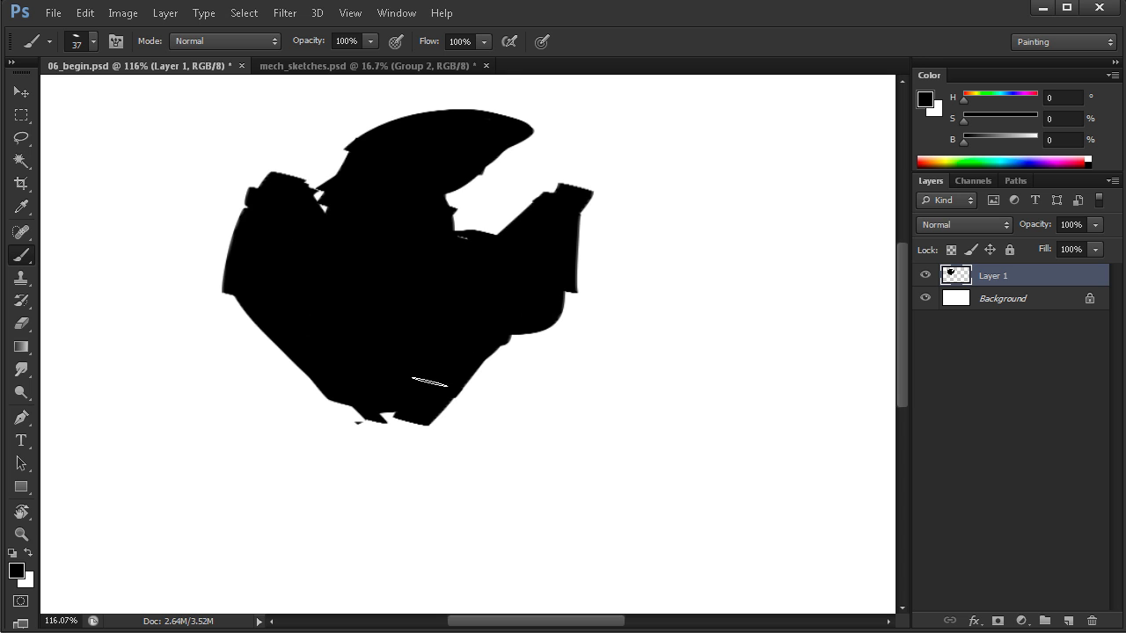
mouse_move(337, 392)
left_mouse_down()
mouse_move(347, 430)
mouse_move(437, 402)
mouse_move(411, 431)
mouse_move(396, 431)
left_mouse_up()
left_click_drag(467, 449, 475, 410)
- Paint the silhouette's right-hand arm, thickening the shoulder and extending a forearm with a split, clawed hand downward
left_click(488, 410, "alt")
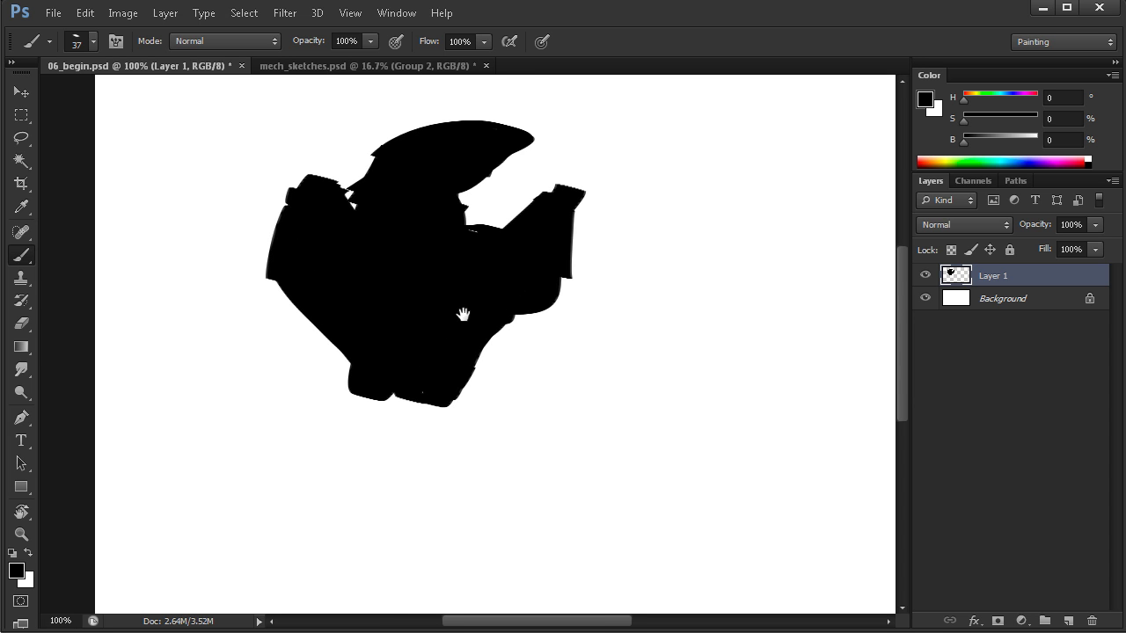
left_click_drag(473, 290, 525, 279)
left_click_drag(561, 346, 515, 353)
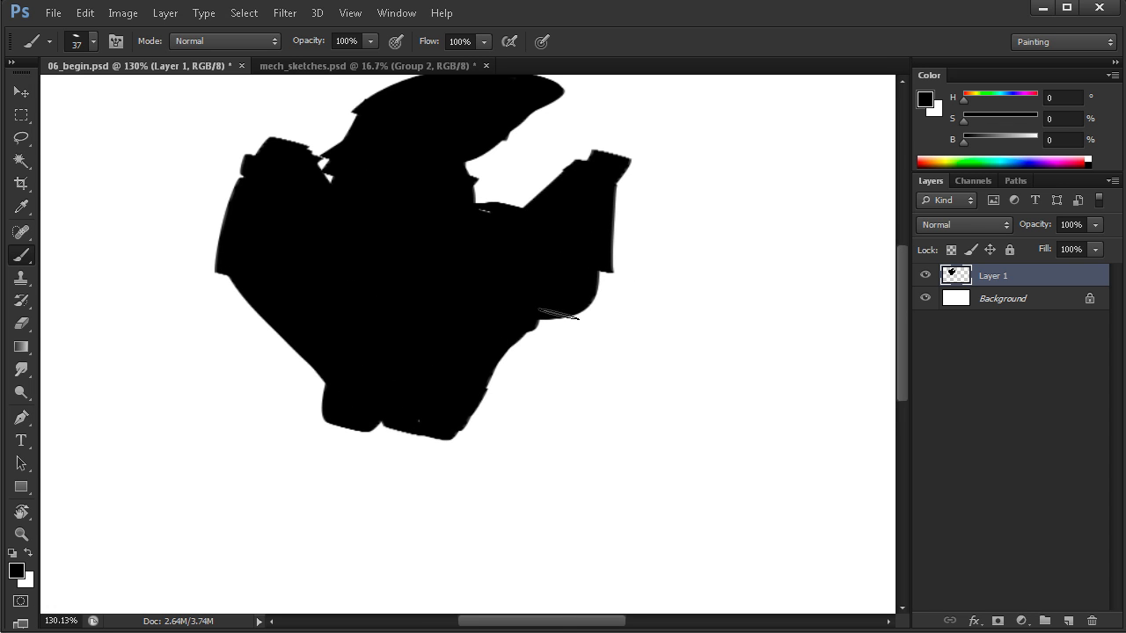
mouse_move(613, 186)
left_mouse_down()
mouse_move(555, 275)
mouse_move(594, 169)
mouse_move(574, 271)
mouse_move(613, 178)
mouse_move(590, 263)
mouse_move(559, 284)
mouse_move(607, 176)
mouse_move(562, 307)
mouse_move(597, 274)
mouse_move(571, 337)
left_mouse_up()
left_click_drag(604, 287, 609, 300)
mouse_move(632, 352)
left_mouse_down()
mouse_move(586, 300)
mouse_move(580, 402)
left_mouse_up()
left_click_drag(448, 414, 463, 417)
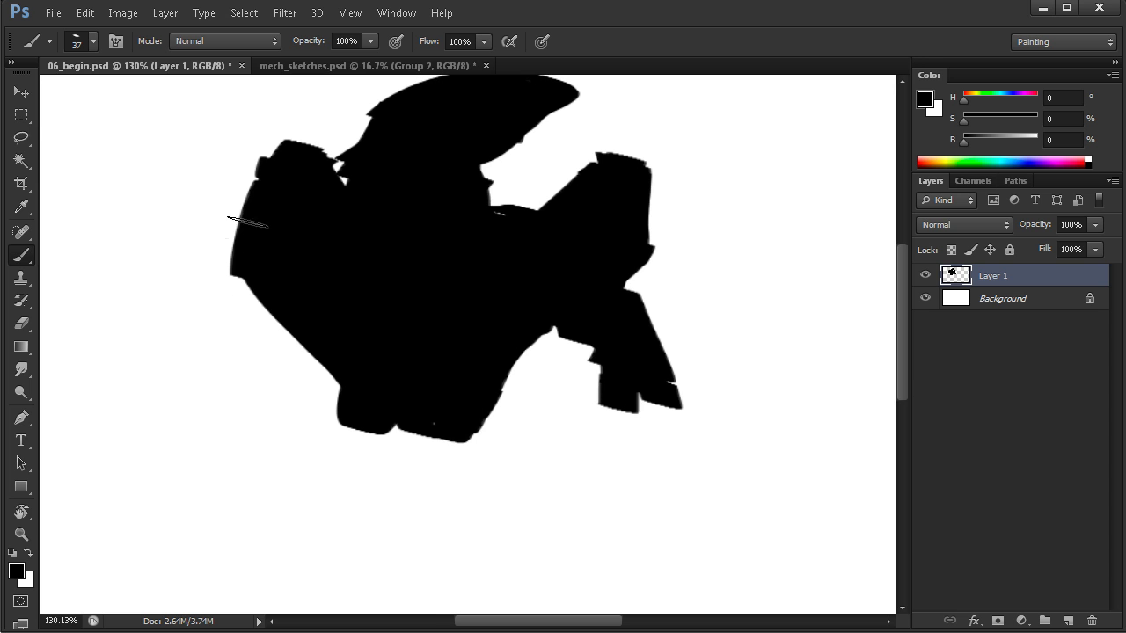
- Try painting and trimming an arm reaching outward from the silhouette's left-hand shoulder, and undo those strokes
left_click_drag(254, 208, 183, 319)
mouse_move(231, 288)
left_mouse_down()
mouse_move(204, 305)
mouse_move(196, 336)
left_mouse_up()
key("e")
left_click_drag(213, 233, 204, 246)
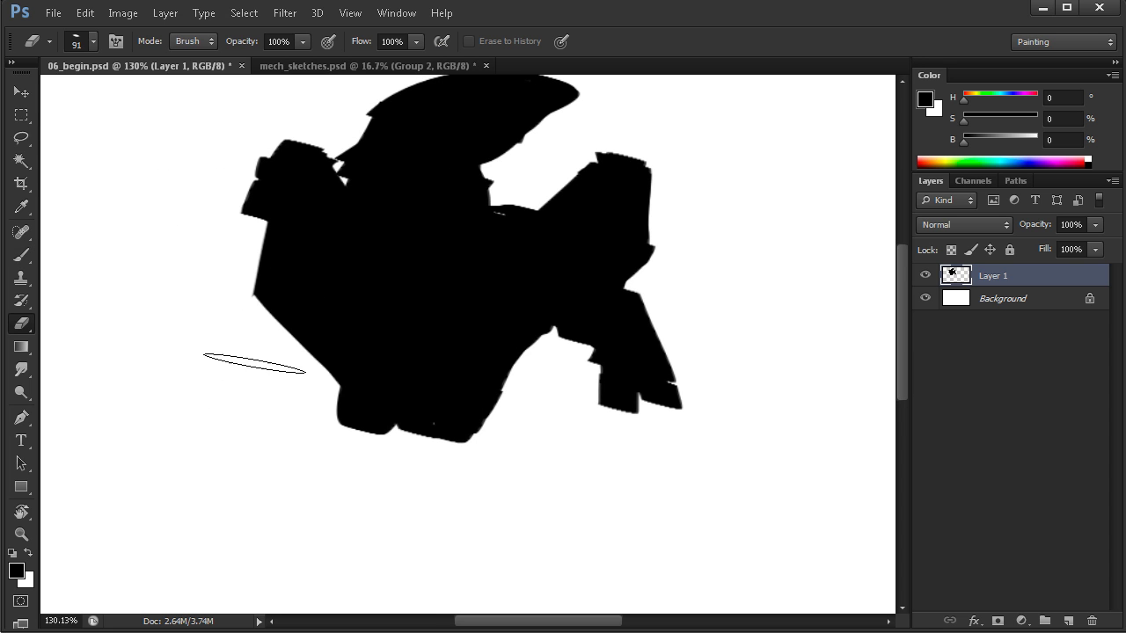
key("ctrl+alt+z")
key("ctrl+alt+z")
key("ctrl+alt+z")
key("ctrl+alt+z")
key("ctrl+alt+z")
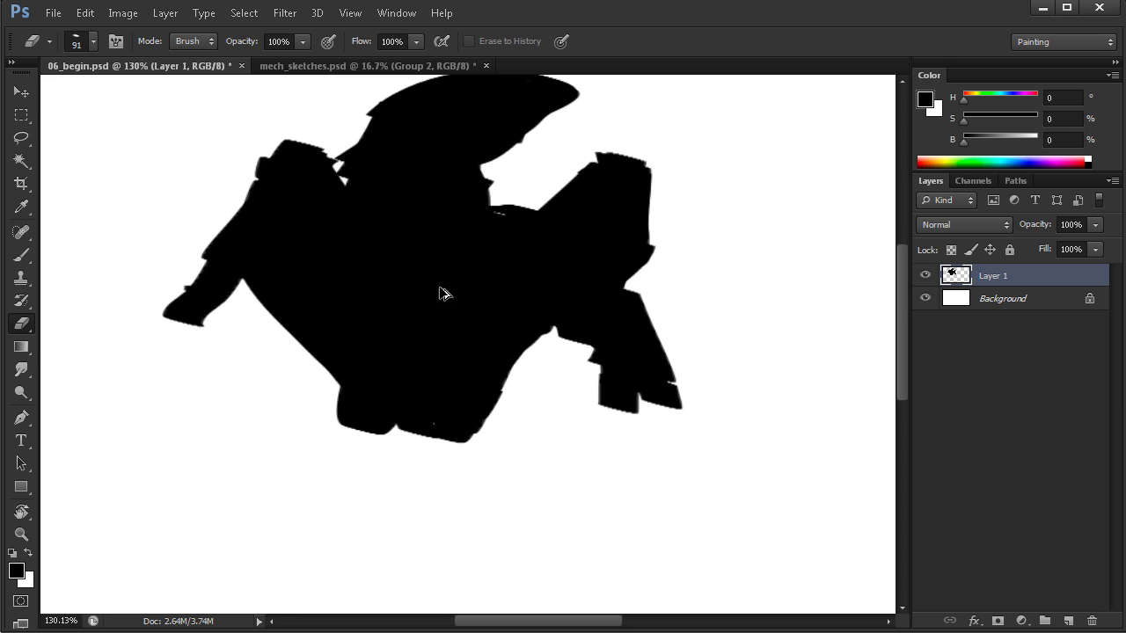
key("ctrl+z")
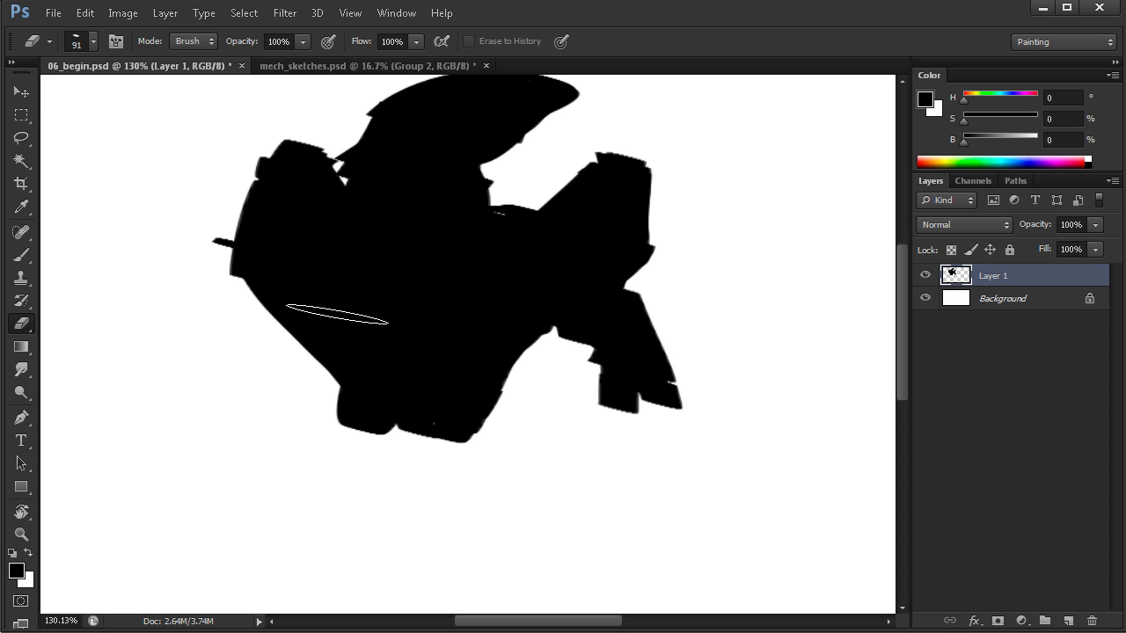
key("b")
key("ctrl+z")
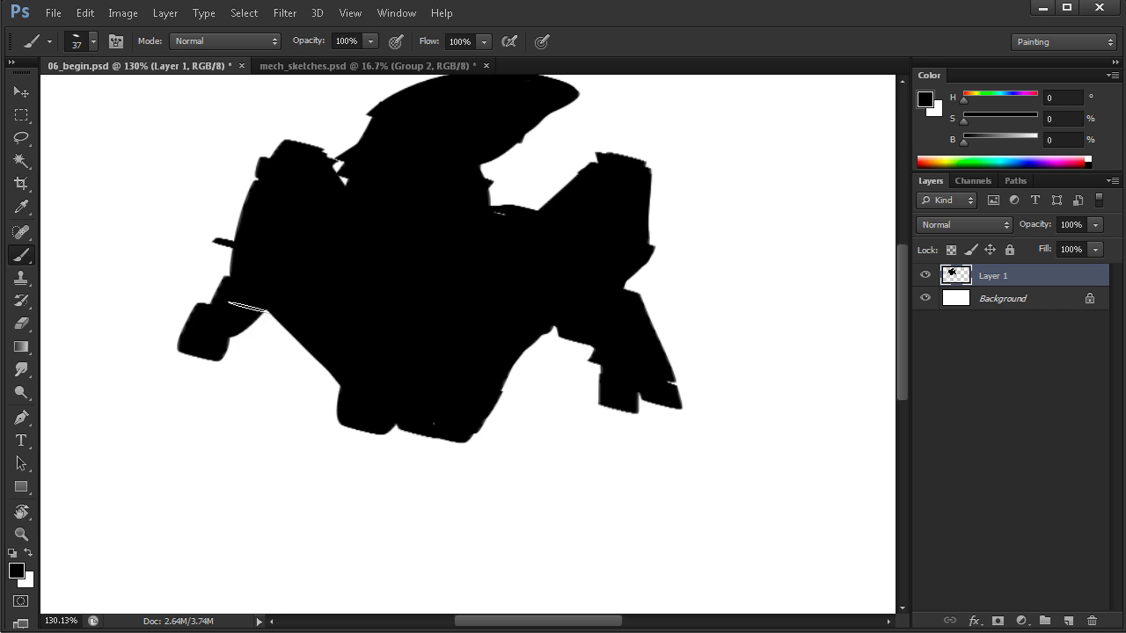
key("ctrl+z")
- Paint the silhouette's left-hand arm hanging down from the shoulder, ending in a blocky hand
mouse_move(299, 212)
left_mouse_down()
mouse_move(250, 350)
mouse_move(286, 265)
mouse_move(262, 276)
mouse_move(226, 384)
left_mouse_up()
left_click_drag(268, 331, 271, 341)
left_click_drag(264, 360, 263, 373)
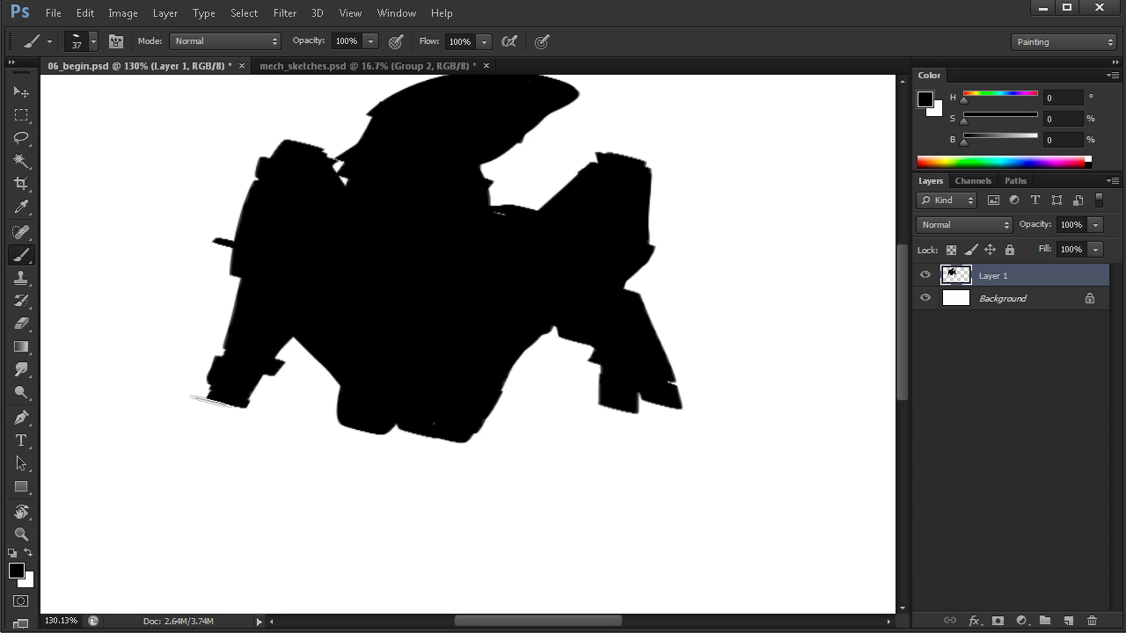
left_click_drag(213, 403, 220, 387)
left_click_drag(192, 376, 206, 358)
- Extend the silhouette's left-hand hand outward and paint a wide, blocky hip mass beneath a narrowed waist
left_click_drag(342, 404, 379, 393)
left_click(452, 382, "alt")
left_click_drag(483, 405, 472, 335)
mouse_move(505, 304)
left_mouse_down()
mouse_move(518, 366)
mouse_move(541, 324)
mouse_move(465, 317)
mouse_move(340, 398)
mouse_move(471, 389)
mouse_move(445, 394)
mouse_move(466, 337)
mouse_move(502, 321)
left_mouse_up()
mouse_move(543, 373)
left_mouse_down()
mouse_move(443, 336)
mouse_move(397, 377)
mouse_move(422, 406)
left_mouse_up()
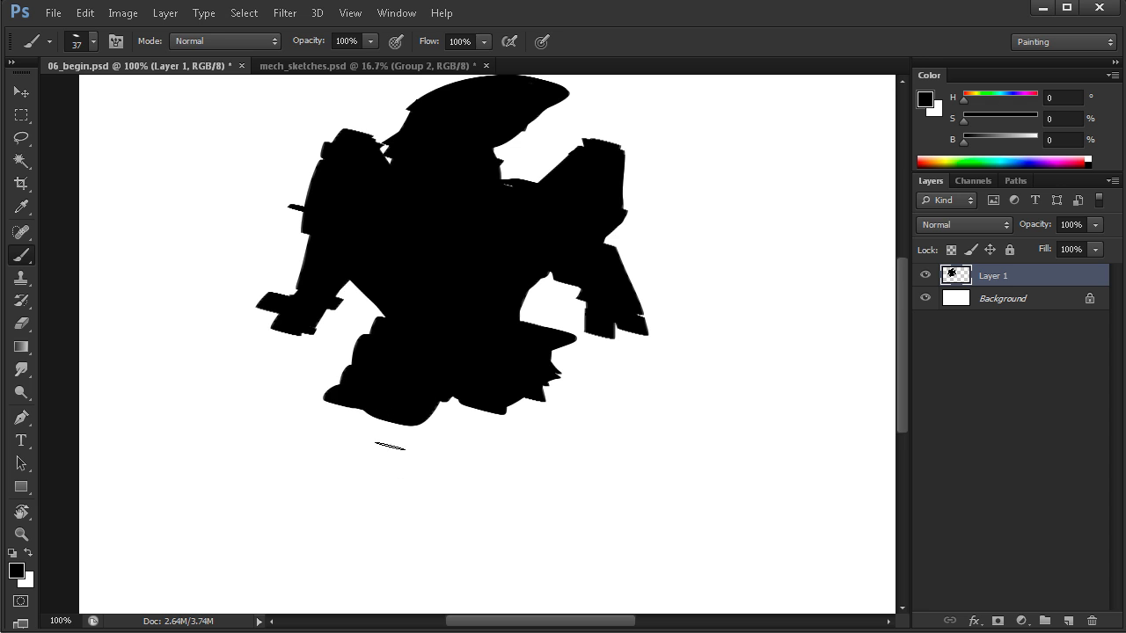
- Erase the hips' pointed left-hand edge and repaint the opposite side and underside as chunkier black shapes
key("e")
mouse_move(335, 360)
left_mouse_down()
mouse_move(336, 433)
mouse_move(342, 415)
left_mouse_up()
key("b")
left_click_drag(556, 357, 538, 403)
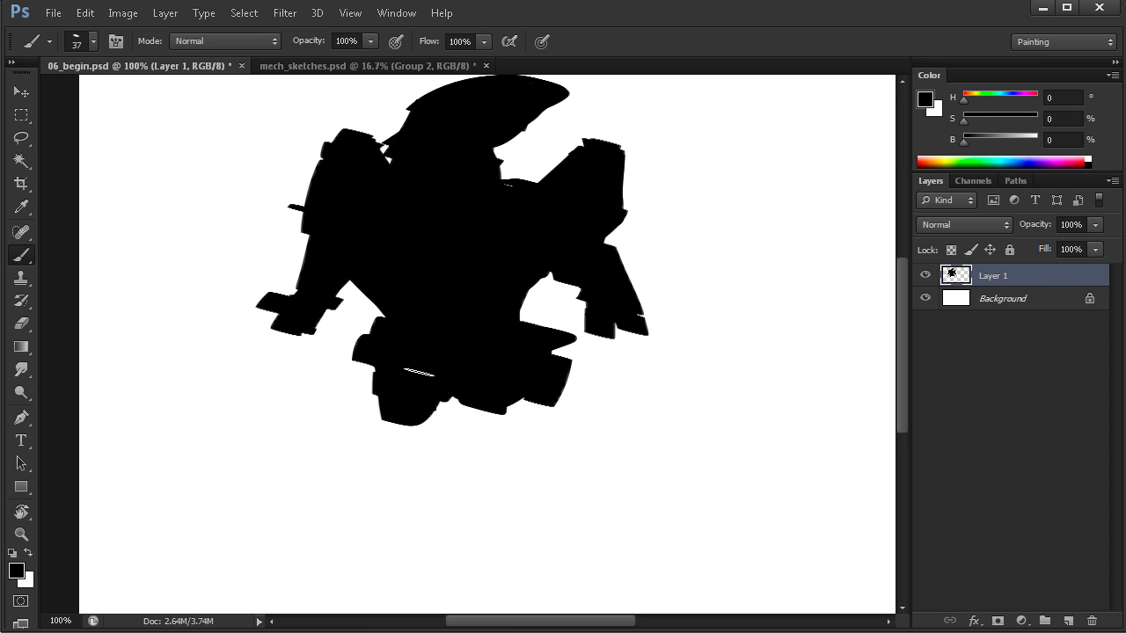
mouse_move(443, 403)
left_mouse_down()
mouse_move(475, 387)
mouse_move(469, 439)
mouse_move(482, 340)
mouse_move(437, 408)
mouse_move(482, 359)
mouse_move(504, 428)
left_mouse_up()
key("space")
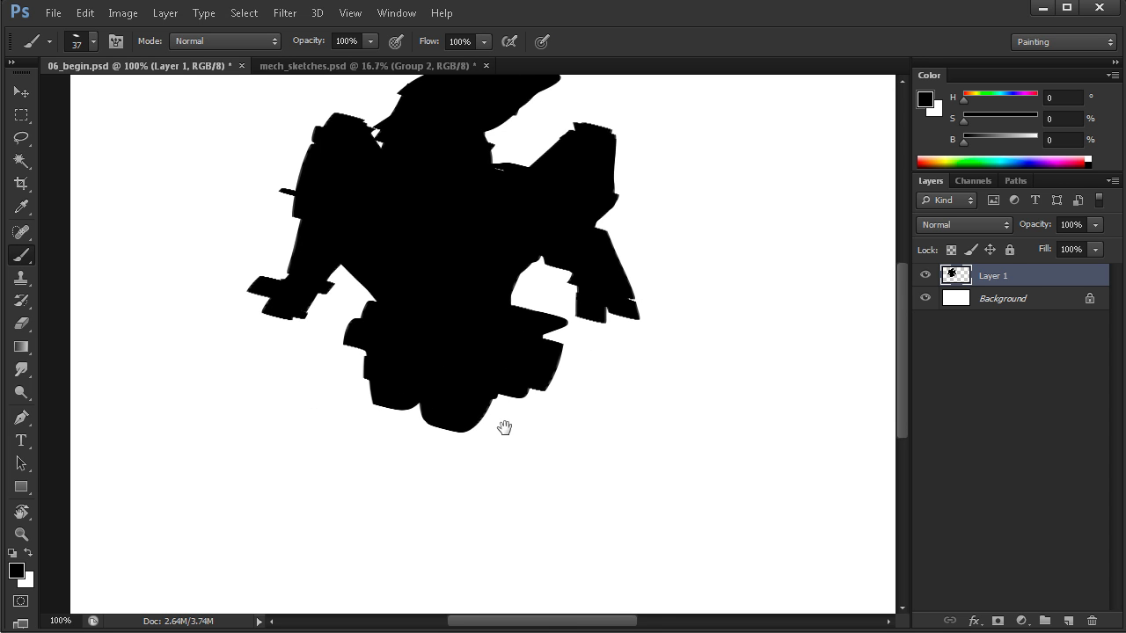
- Rework the hips' underside with eraser and brush, leaving short leg stubs on both sides
key("e")
mouse_move(400, 396)
left_mouse_down()
mouse_move(418, 425)
mouse_move(470, 439)
left_mouse_up()
right_click(462, 419, "alt")
key("b")
left_click_drag(553, 338, 506, 422)
mouse_move(534, 360)
left_mouse_down()
mouse_move(532, 427)
mouse_move(576, 409)
left_mouse_up()
mouse_move(369, 360)
left_mouse_down()
mouse_move(410, 412)
mouse_move(355, 402)
mouse_move(349, 420)
mouse_move(364, 391)
mouse_move(376, 434)
left_mouse_up()
mouse_move(577, 348)
left_mouse_down()
mouse_move(595, 366)
mouse_move(581, 388)
left_mouse_up()
left_click_drag(533, 460, 496, 426)
- Erase the jagged right-hand side of the hips into an inward-slanting edge
left_click(496, 422, "alt")
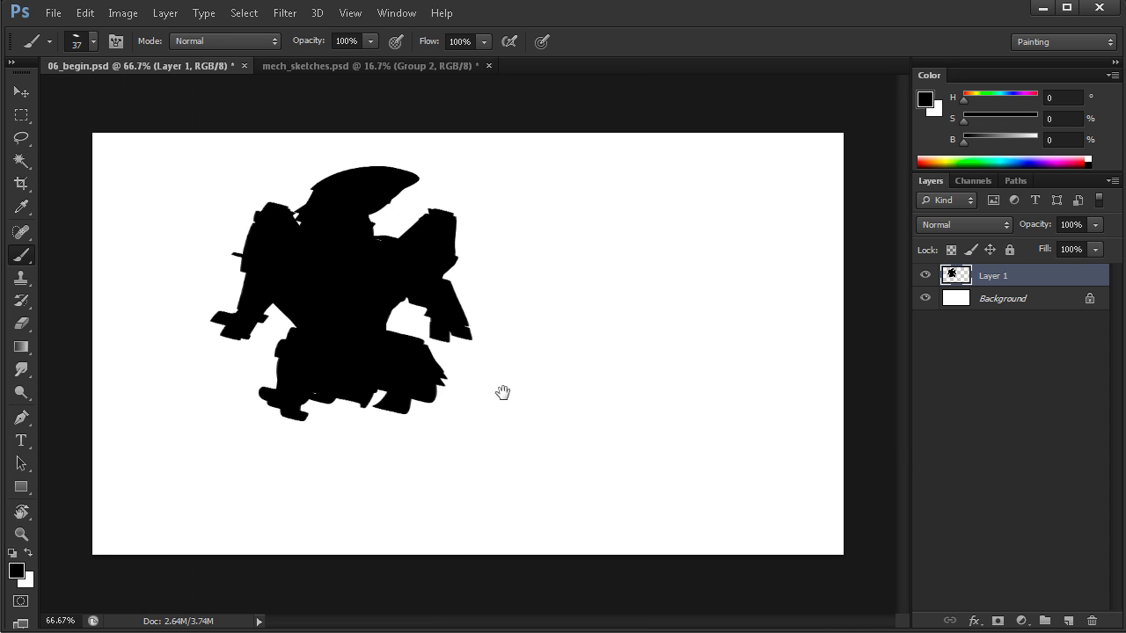
key("e")
mouse_move(442, 377)
left_mouse_down()
mouse_move(431, 430)
mouse_move(411, 358)
left_mouse_up()
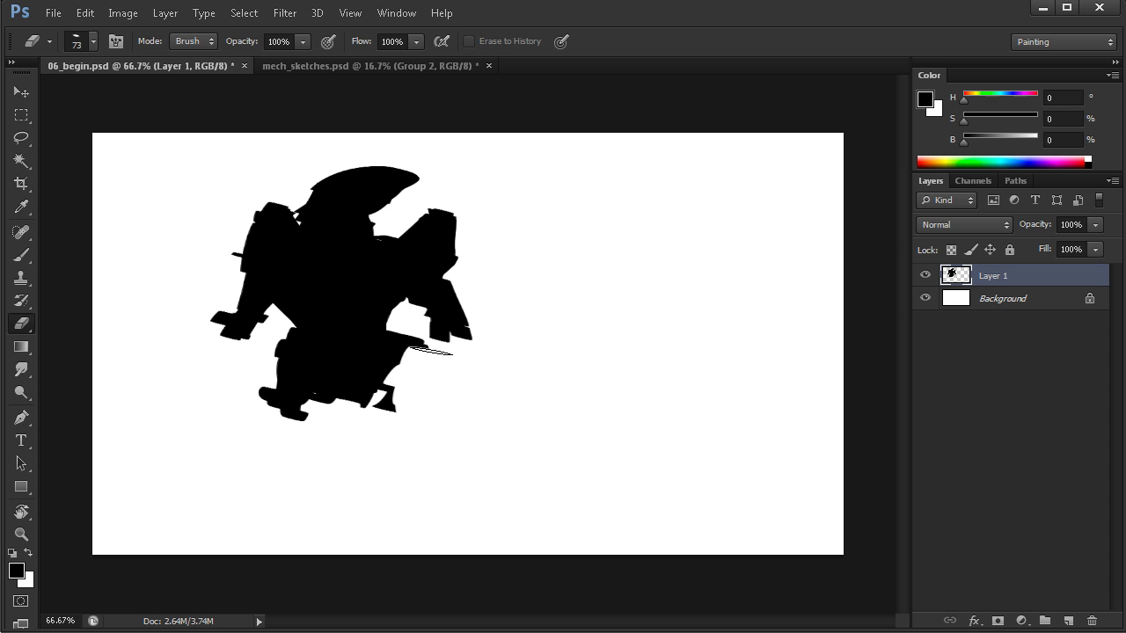
- Trim the stub below the left-hand hip and paint a long lower leg slanting down and outward
key("b")
key("e")
mouse_move(273, 396)
left_mouse_down()
mouse_move(297, 424)
mouse_move(270, 443)
mouse_move(257, 418)
mouse_move(286, 435)
mouse_move(304, 396)
mouse_move(322, 437)
mouse_move(322, 460)
mouse_move(293, 494)
mouse_move(290, 444)
left_mouse_up()
key("b")
key("e")
mouse_move(242, 405)
left_mouse_down()
mouse_move(258, 453)
mouse_move(298, 485)
left_mouse_up()
key("b")
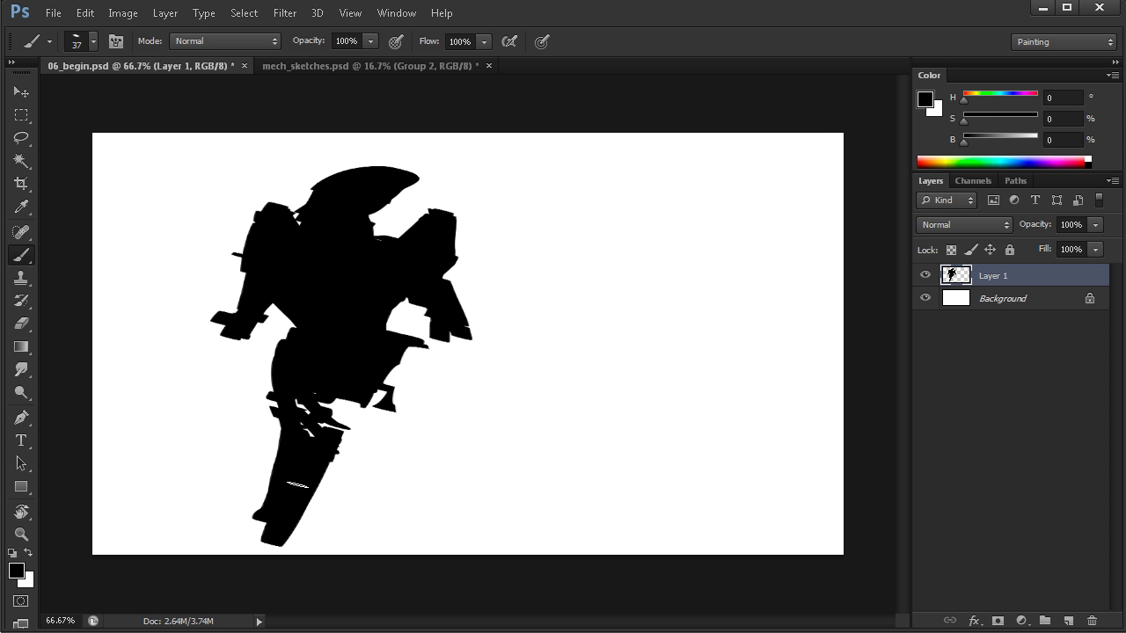
- Carve the left-hand thigh down to a tapered shape meeting the lower leg at the knee, and widen the hip above it
key("e")
mouse_move(279, 417)
left_mouse_down()
mouse_move(255, 390)
mouse_move(331, 423)
mouse_move(295, 388)
left_mouse_up()
key("b")
mouse_move(285, 340)
left_mouse_down()
mouse_move(265, 339)
mouse_move(264, 361)
left_mouse_up()
- Paint the right-hand leg from the hip, with a slanted thigh, a blocky knee and a straight lower leg
mouse_move(410, 361)
left_mouse_down()
mouse_move(391, 383)
mouse_move(438, 406)
mouse_move(450, 430)
mouse_move(423, 410)
mouse_move(410, 354)
left_mouse_up()
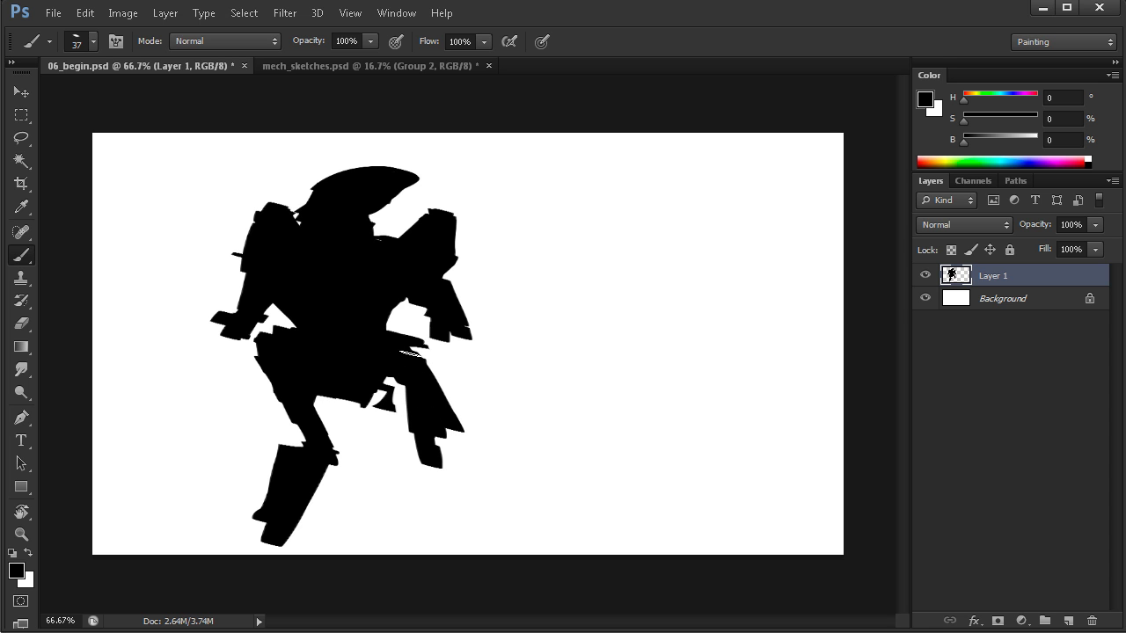
mouse_move(424, 402)
left_mouse_down()
mouse_move(434, 447)
mouse_move(465, 468)
mouse_move(453, 444)
mouse_move(459, 468)
mouse_move(466, 456)
mouse_move(480, 501)
left_mouse_up()
left_click_drag(440, 413, 444, 403)
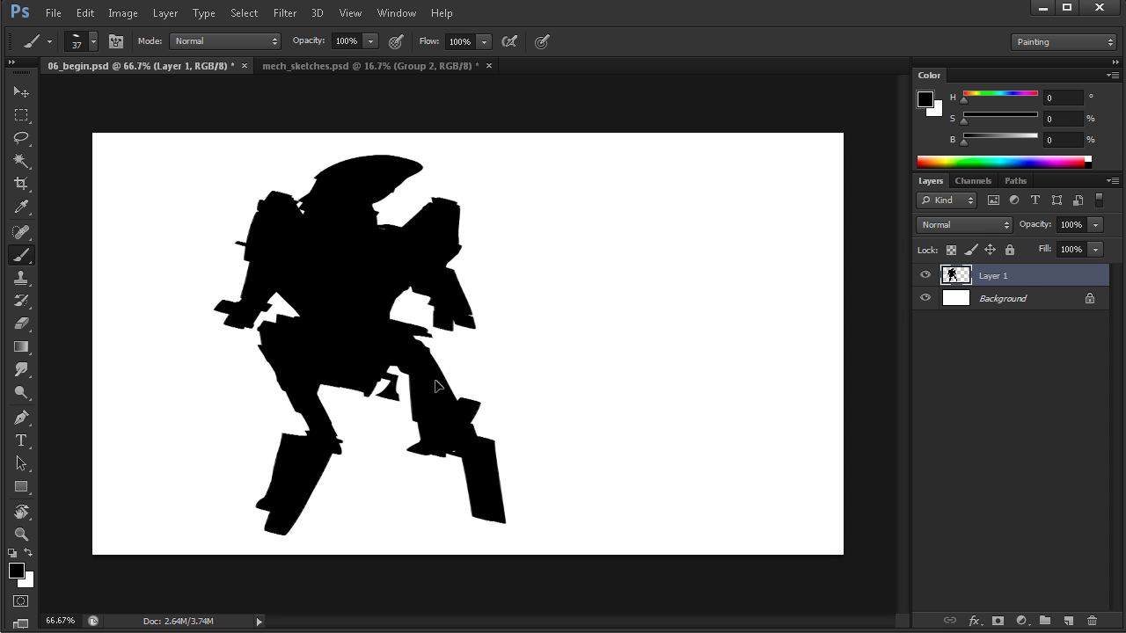
- Scale the whole silhouette down to about 81% with Free Transform and shift it slightly upward
key("ctrl+t")
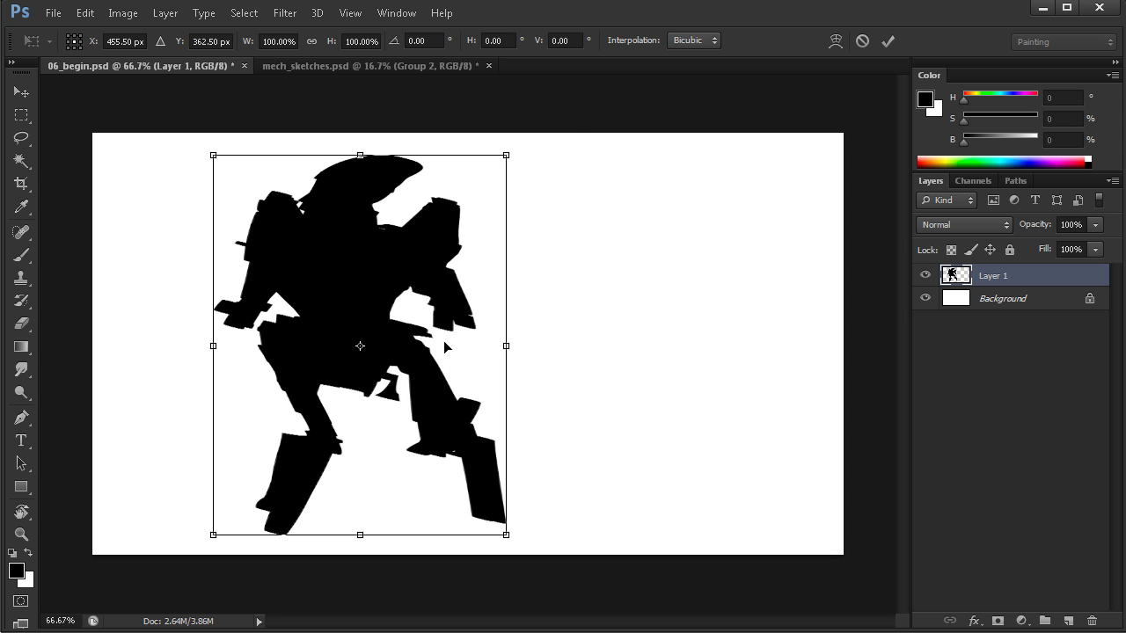
left_click_drag(504, 156, 459, 212)
left_click_drag(380, 305, 390, 266)
left_click_drag(464, 181, 454, 188)
left_click_drag(384, 262, 387, 246)
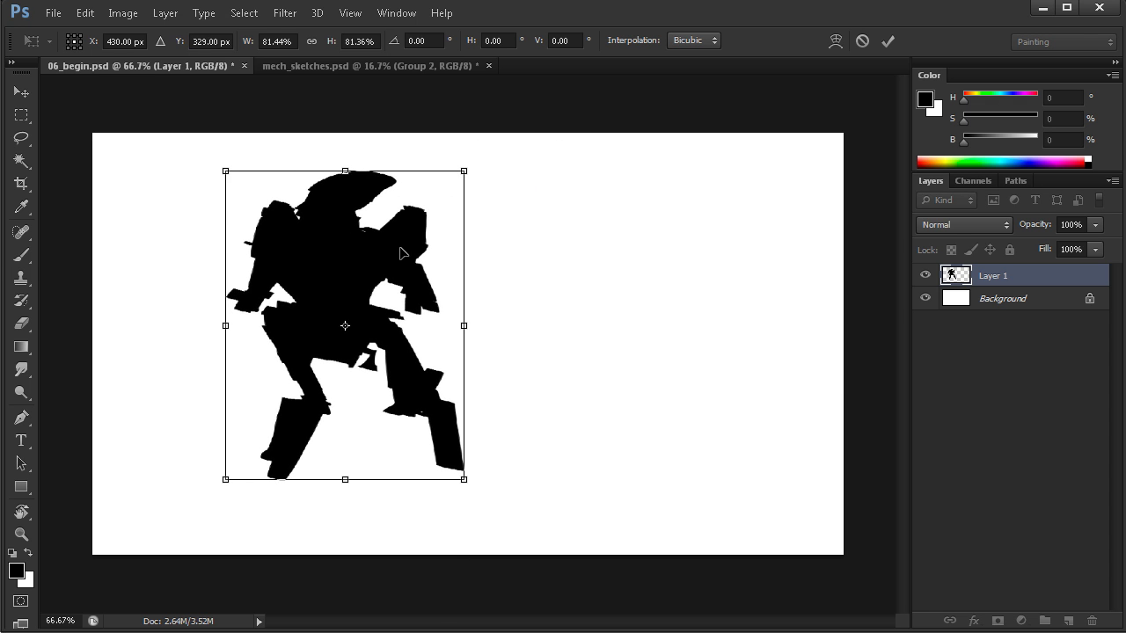
key("Return")
- Repaint the right-hand lower leg as a thick vertical block and erase its slanted outer part
key("b")
scroll(387, 358, "up", 1)
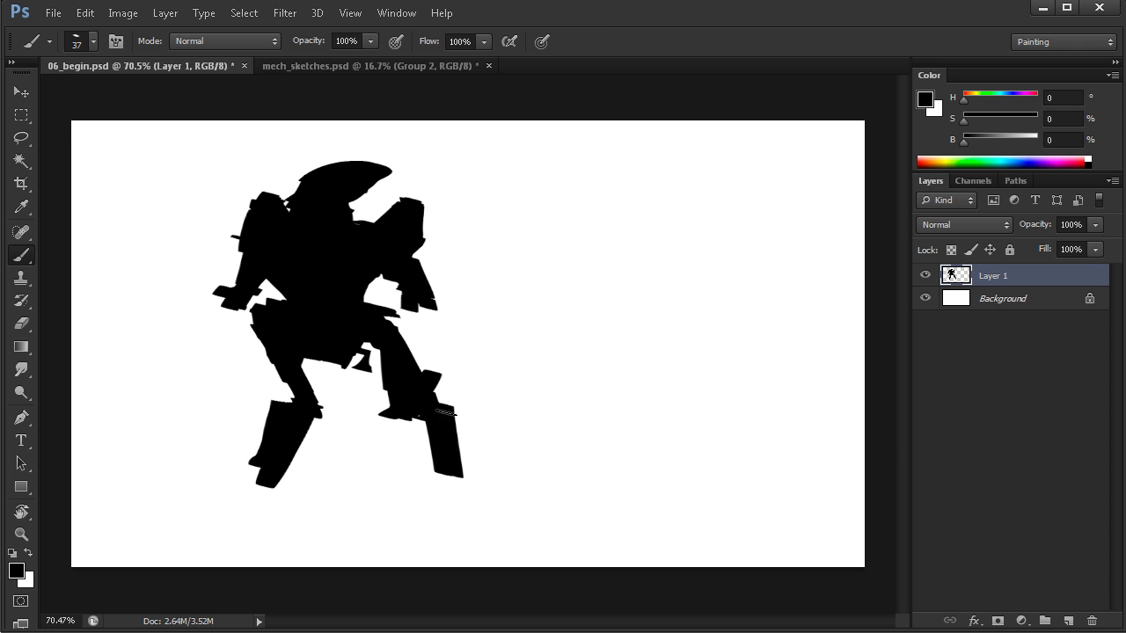
left_click_drag(459, 495, 470, 479)
mouse_move(408, 402)
left_mouse_down()
mouse_move(391, 484)
mouse_move(404, 498)
mouse_move(386, 496)
left_mouse_up()
key("e")
left_click_drag(462, 369, 449, 526)
key("b")
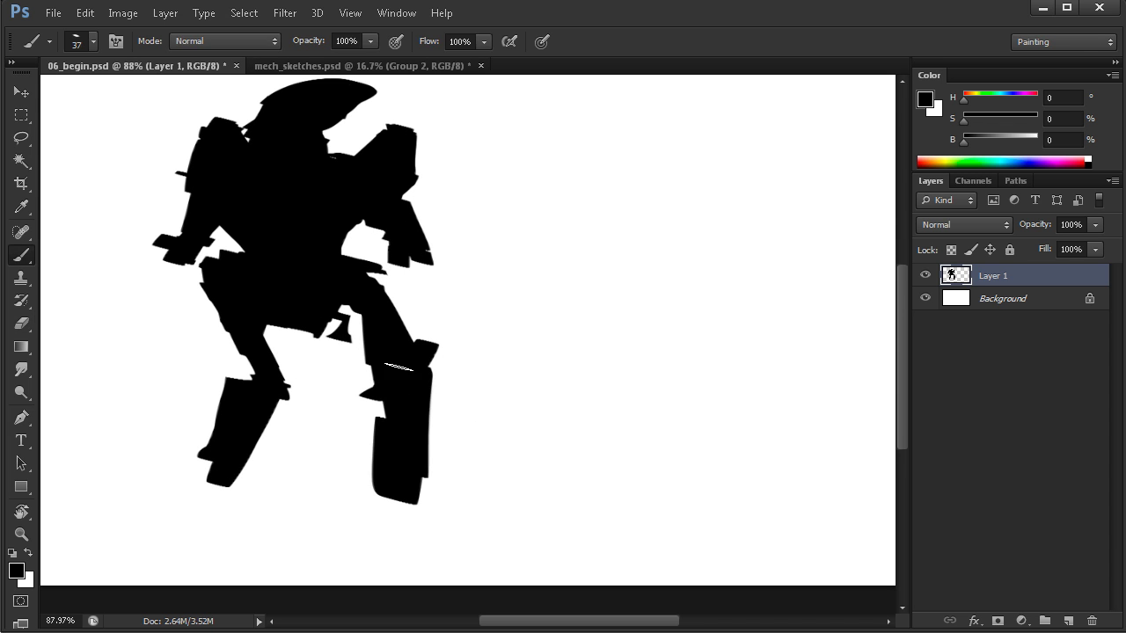
- Widen the right-hand lower leg toward the inside and erase the inner thigh into a slimmer diagonal
left_click_drag(386, 404, 377, 498)
left_click_drag(411, 383, 385, 429)
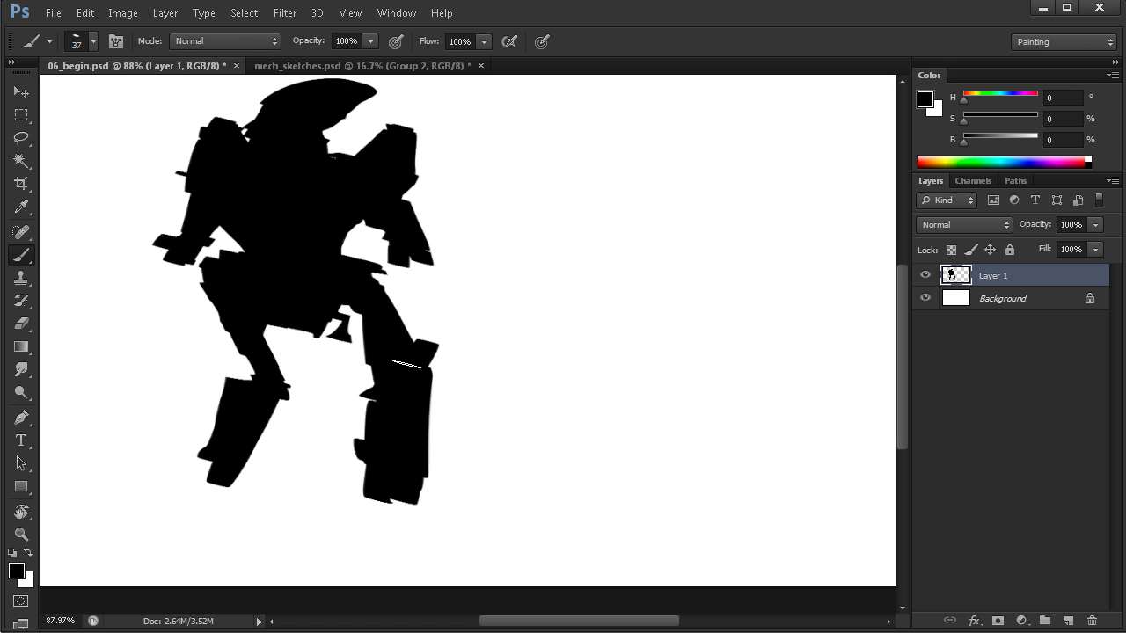
key("e")
mouse_move(346, 336)
left_mouse_down()
mouse_move(364, 375)
mouse_move(372, 477)
left_mouse_up()
key("b")
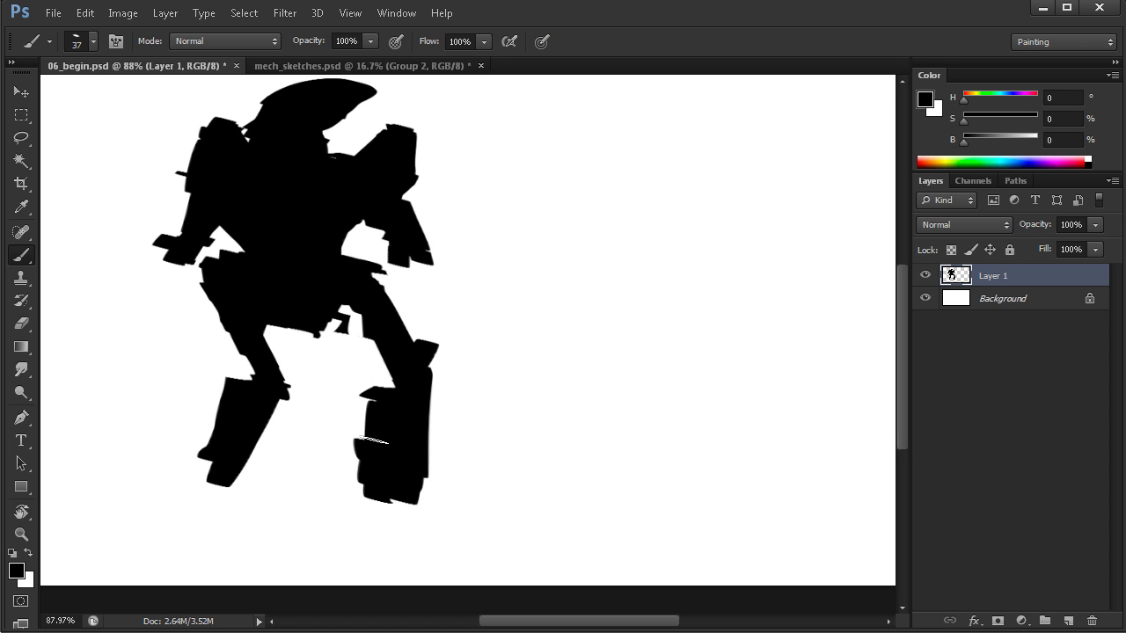
- Thicken both lower legs and paint flared feet, with a split toe and a heel spur on the right-hand one
mouse_move(261, 376)
left_mouse_down()
mouse_move(243, 462)
mouse_move(199, 515)
mouse_move(225, 447)
mouse_move(198, 528)
mouse_move(246, 432)
mouse_move(215, 456)
mouse_move(243, 451)
mouse_move(264, 419)
mouse_move(255, 511)
mouse_move(216, 513)
left_mouse_up()
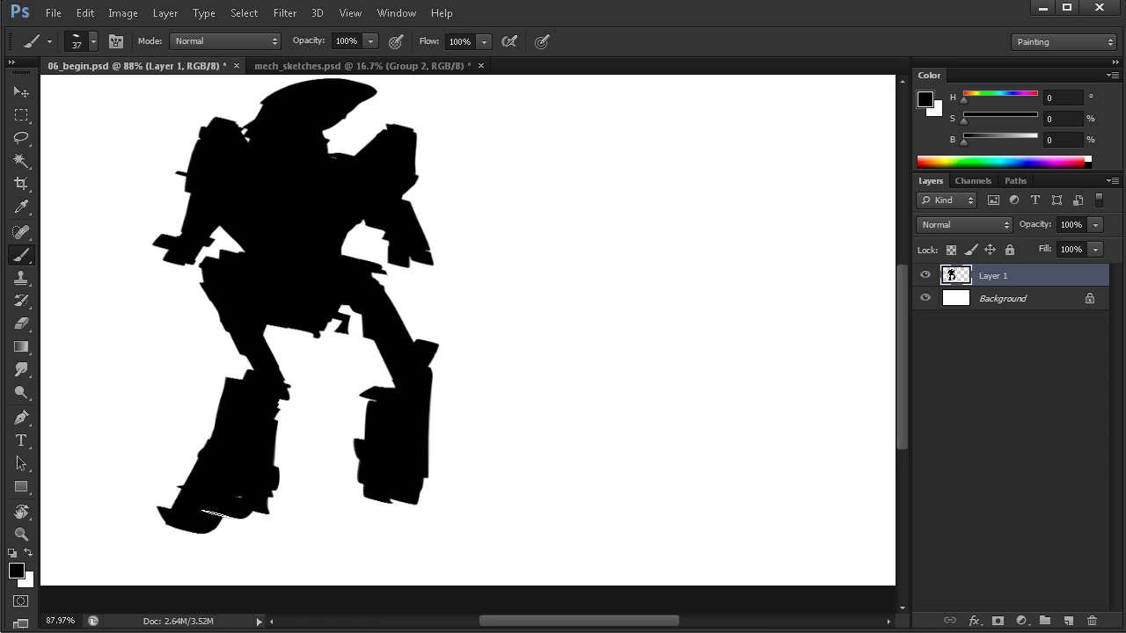
mouse_move(374, 467)
left_mouse_down()
mouse_move(354, 500)
mouse_move(363, 518)
mouse_move(400, 479)
mouse_move(365, 524)
left_mouse_up()
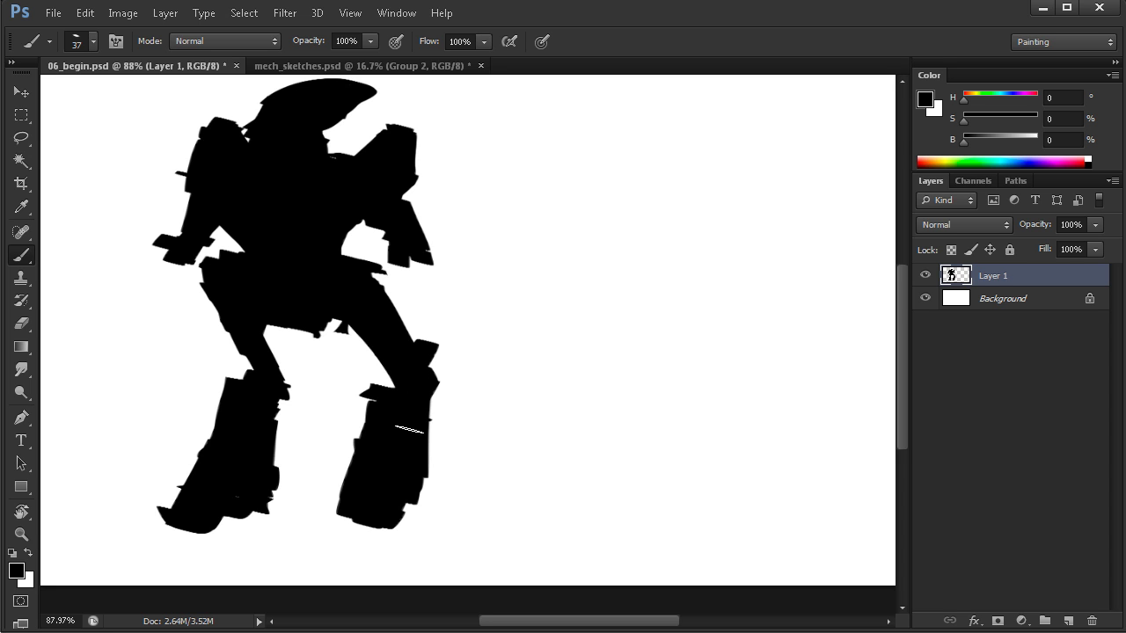
mouse_move(410, 429)
left_mouse_down()
mouse_move(416, 464)
mouse_move(419, 452)
mouse_move(414, 440)
mouse_move(416, 510)
mouse_move(358, 510)
mouse_move(345, 544)
mouse_move(379, 527)
mouse_move(392, 540)
mouse_move(404, 501)
left_mouse_up()
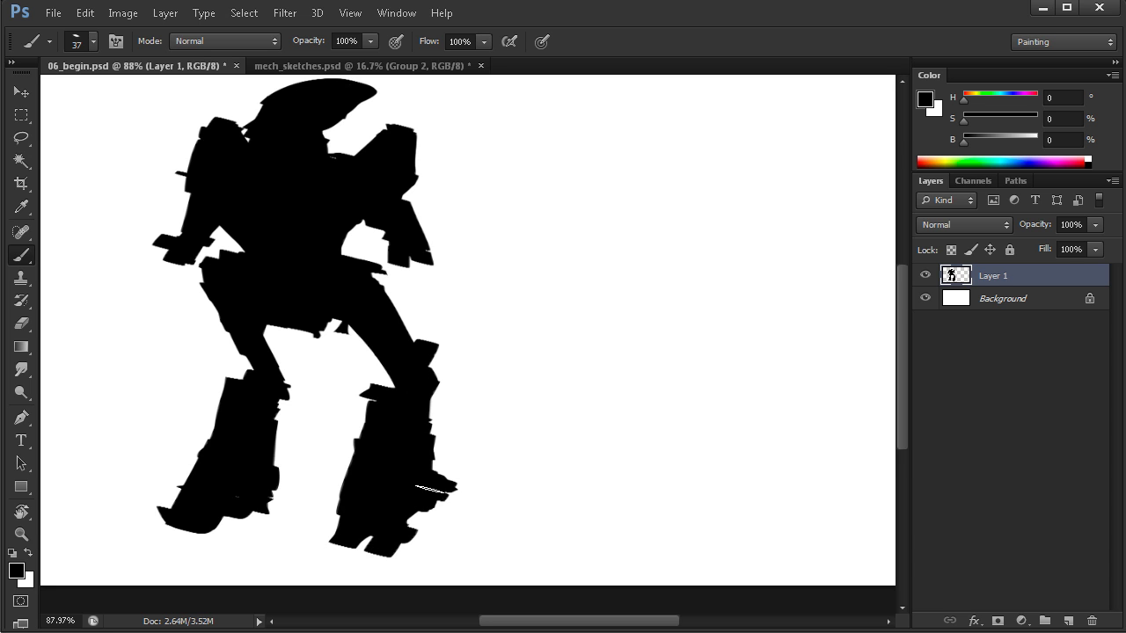
- Erase the area behind the right-hand foot beneath the heel spur and touch up the leg's back edge
key("e")
right_click(420, 483, "alt")
mouse_move(420, 484)
left_mouse_down()
mouse_move(406, 475)
mouse_move(412, 536)
left_mouse_up()
key("b")
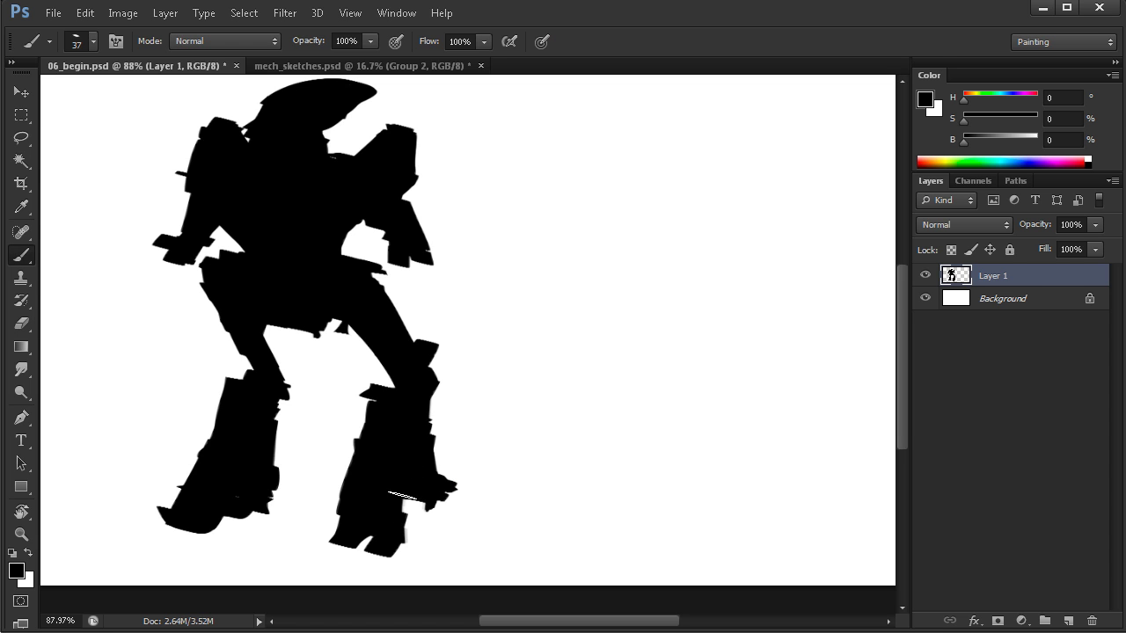
left_click_drag(402, 495, 409, 482)
- Shape a pointed heel spur on the inner side of the left-hand foot by painting and trimming around it
left_click_drag(270, 435, 260, 470)
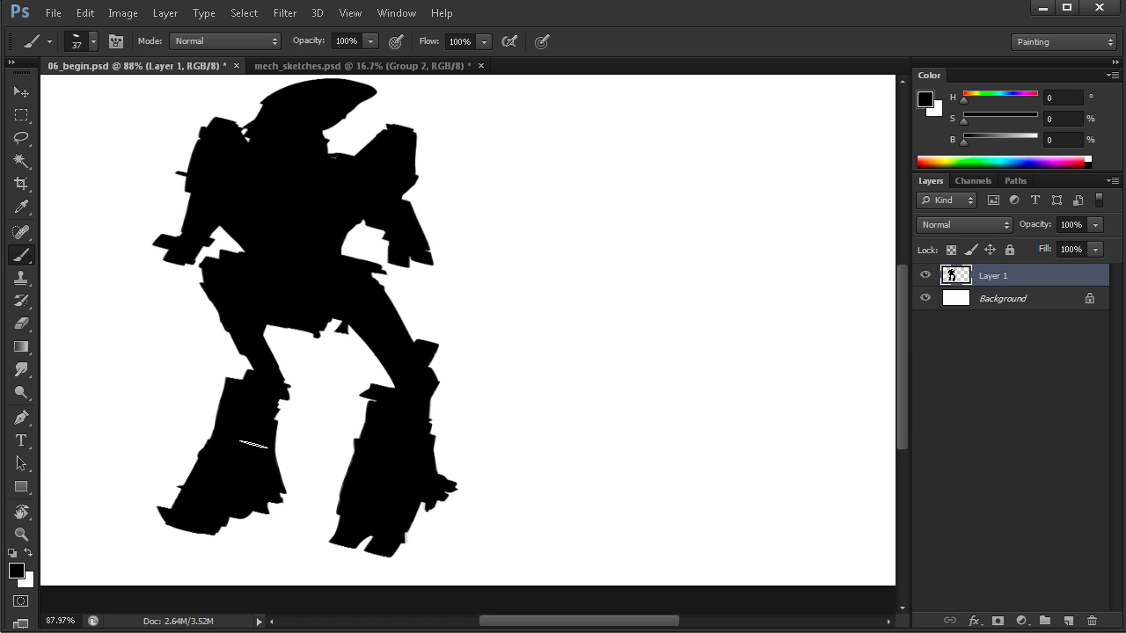
key("e")
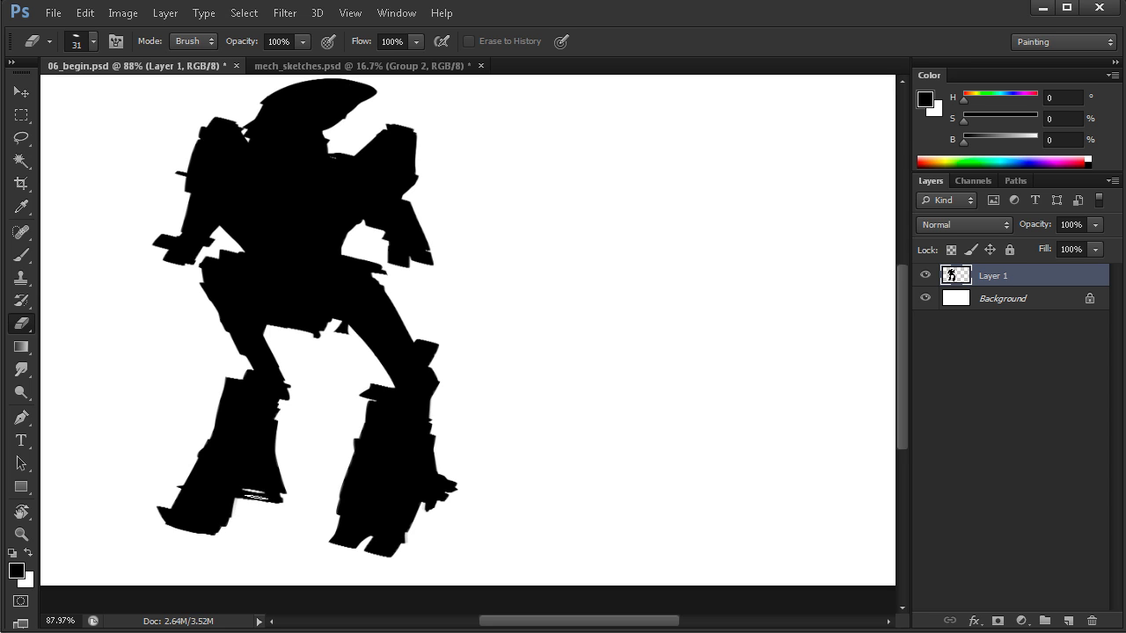
key("b")
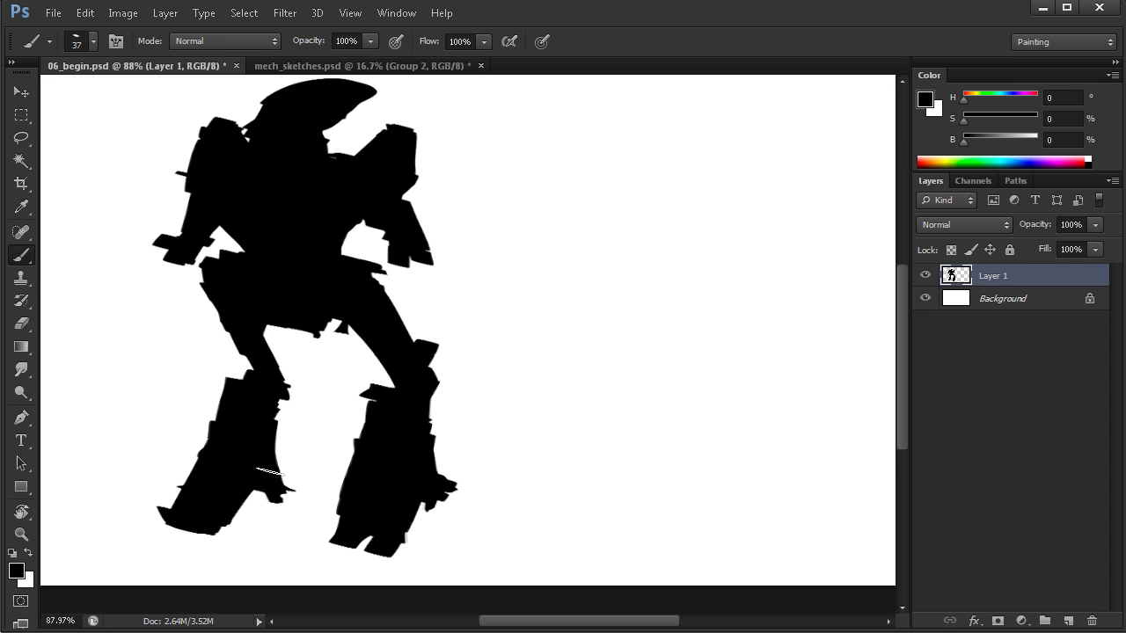
left_click_drag(259, 471, 325, 481)
key("e")
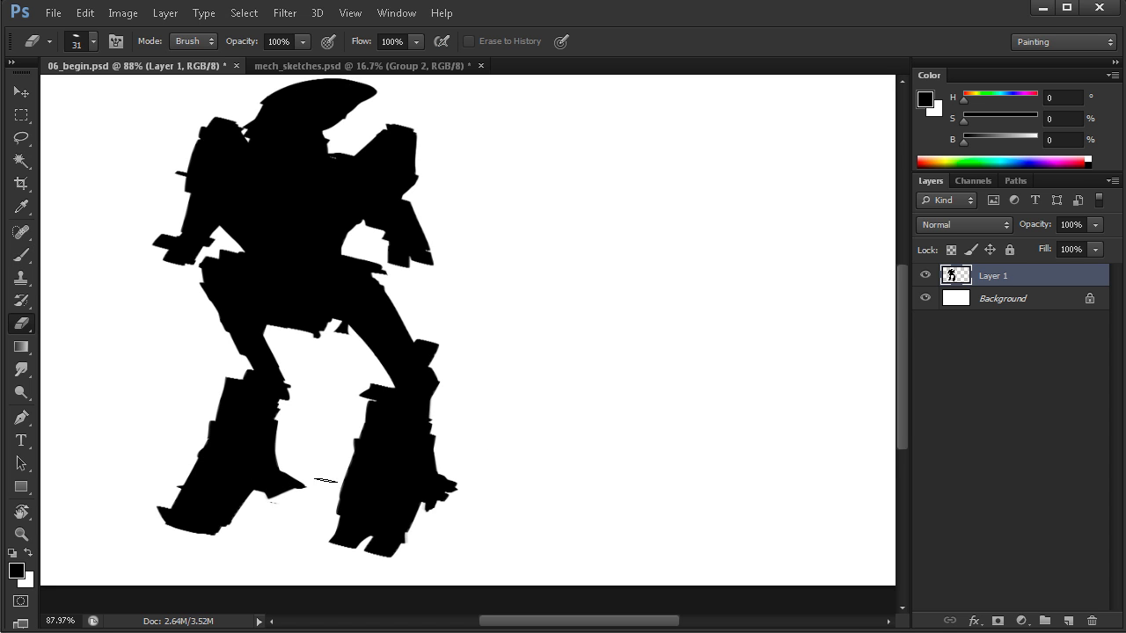
key("b")
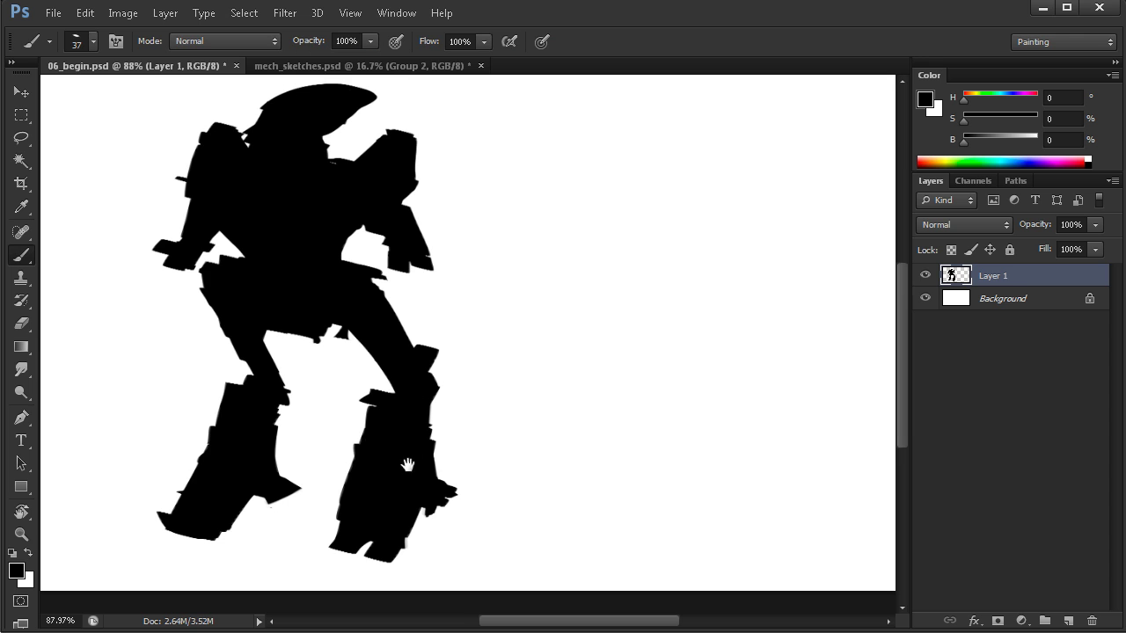
- Lasso the right-hand leg from the thigh down, move it slightly inward and downward, and deselect it
left_click_drag(289, 303, 391, 369)
key("l")
mouse_move(427, 327)
left_mouse_down()
mouse_move(365, 301)
mouse_move(307, 566)
mouse_move(425, 299)
mouse_move(427, 324)
left_mouse_up()
left_click_drag(417, 451, 397, 441, "ctrl")
key("ctrl+d")
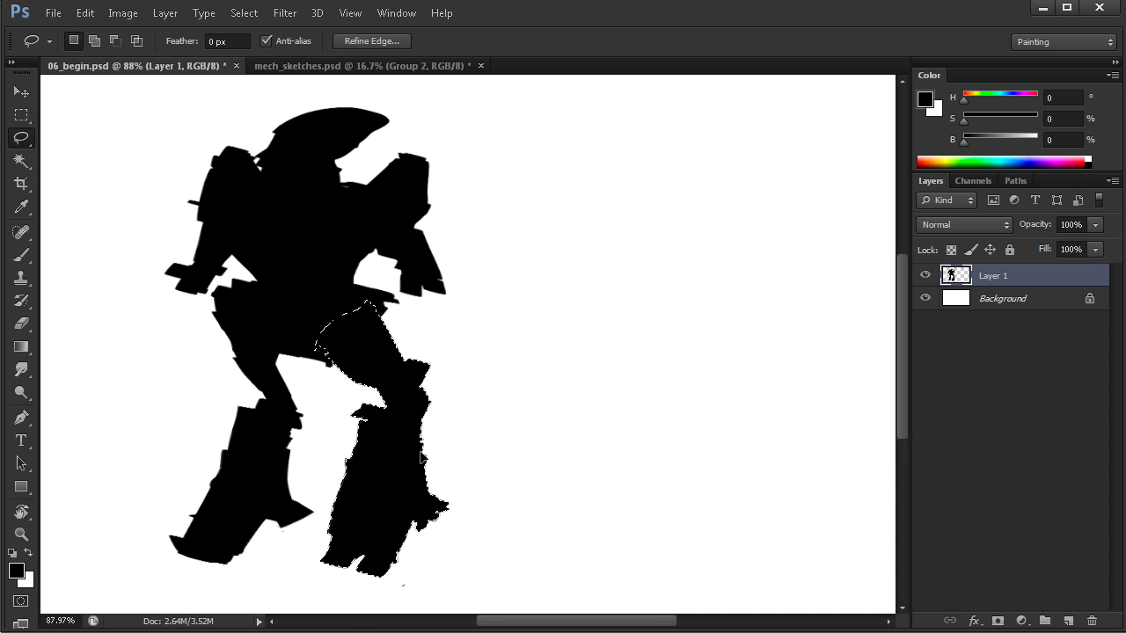
left_click_drag(388, 472, 401, 477)
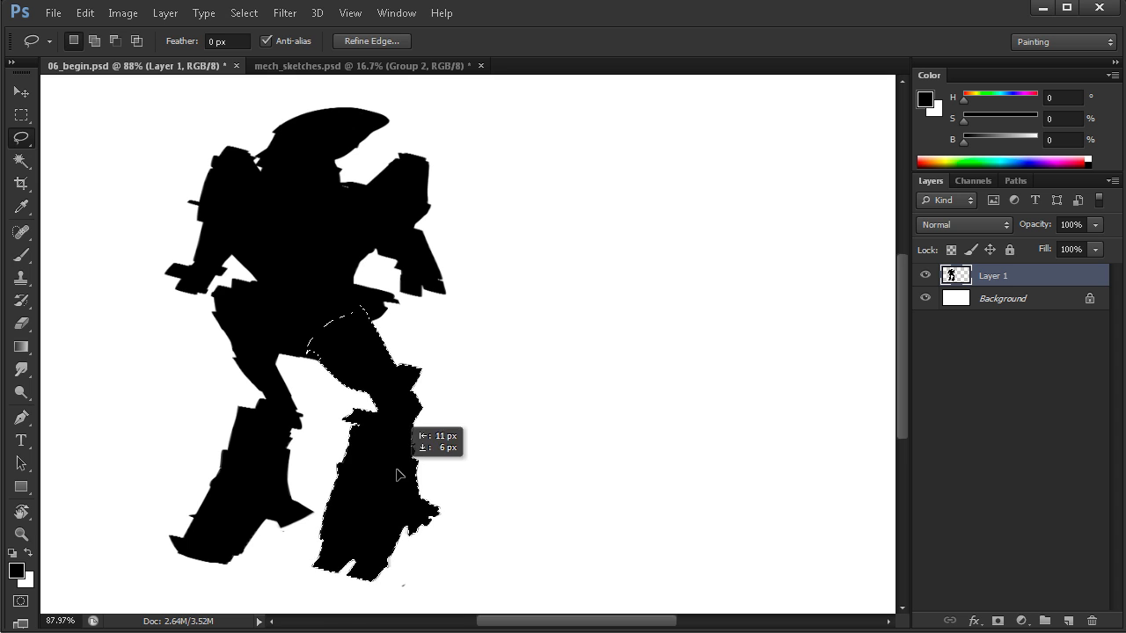
key("ctrl+d")
- Erase the spiky leftovers at the right-hand hip and rebuild the hip as a solid, blocky edge
key("e")
mouse_move(380, 283)
left_mouse_down()
mouse_move(382, 349)
mouse_move(380, 324)
mouse_move(378, 336)
left_mouse_up()
key("b")
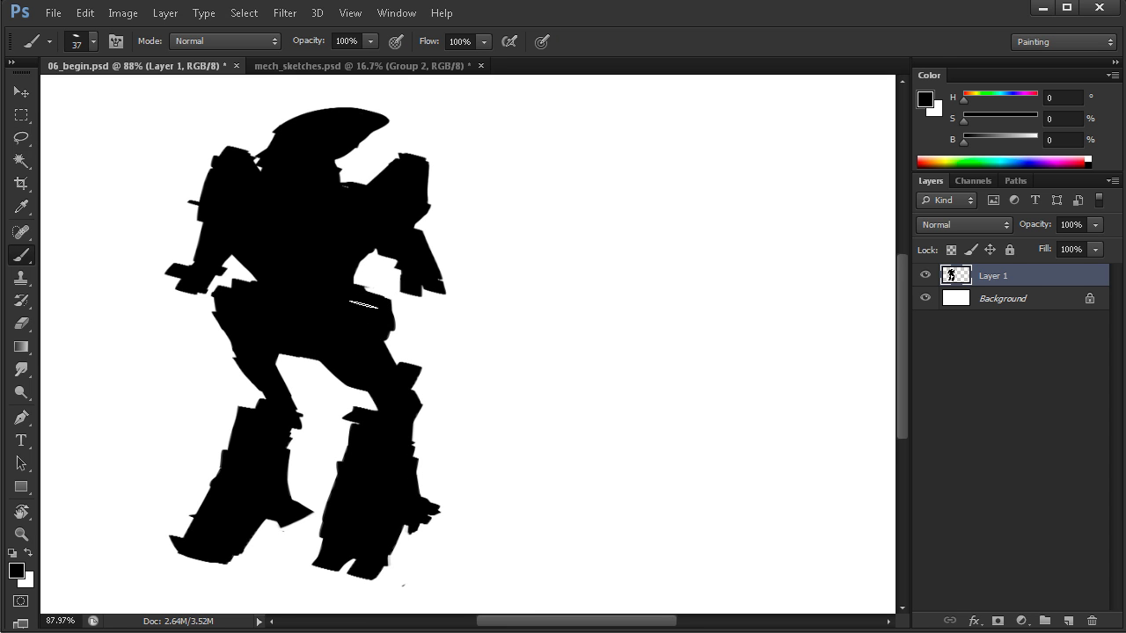
- Rework the left-hand arm into a slimmer forearm and paint a small rounded block at its end
left_click_drag(204, 232, 133, 378)
left_click_drag(398, 391, 454, 397)
key("e")
mouse_move(208, 283)
left_mouse_down()
mouse_move(192, 365)
mouse_move(201, 345)
left_mouse_up()
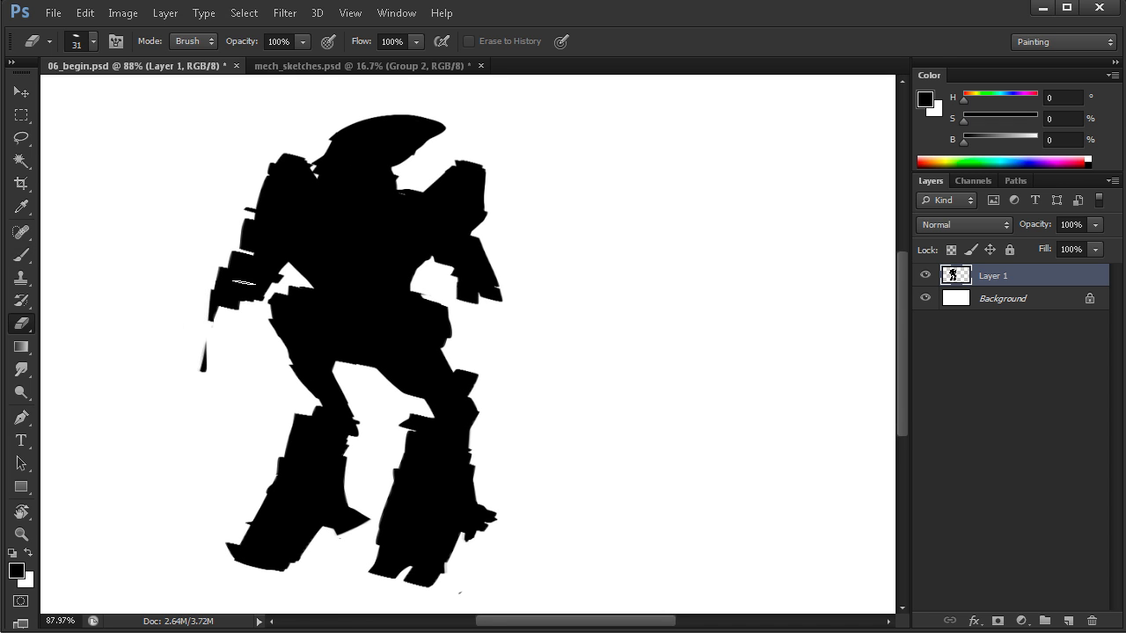
key("b")
mouse_move(248, 255)
left_mouse_down()
mouse_move(238, 313)
mouse_move(212, 315)
mouse_move(211, 343)
mouse_move(239, 227)
mouse_move(235, 263)
mouse_move(261, 276)
mouse_move(254, 292)
left_mouse_up()
key("e")
key("b")
left_click_drag(231, 306, 221, 317)
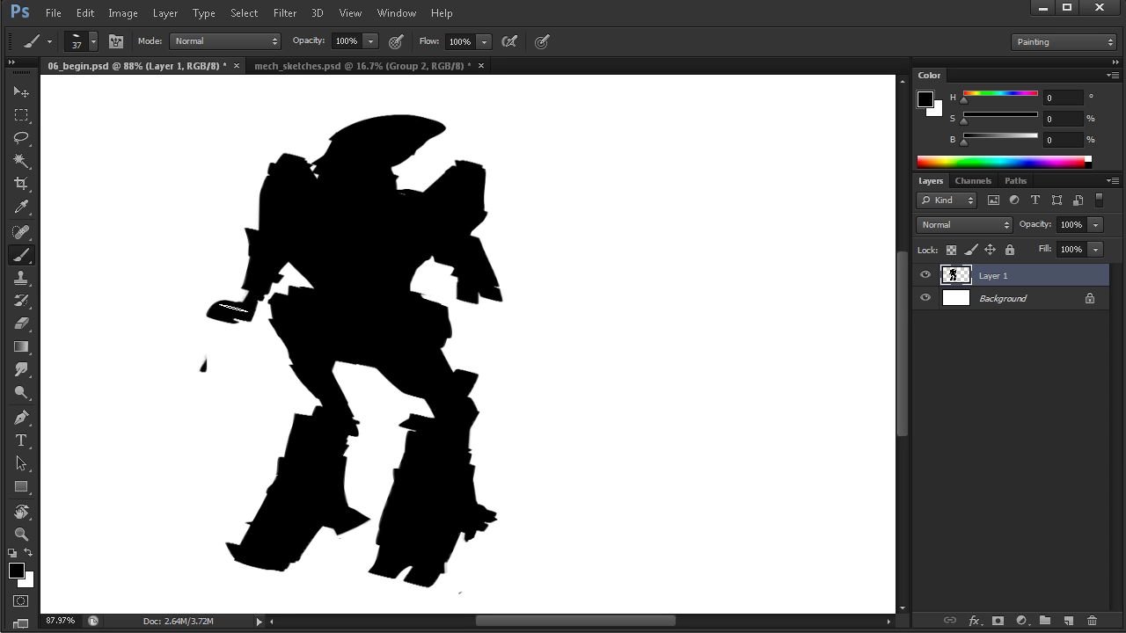
- Paint a large, solid block hanging from the left-hand forearm down beside the leg, and erase its jagged outer edge straight
left_click(202, 337)
left_click(179, 377)
left_click_drag(192, 352, 199, 373)
left_click_drag(249, 317, 236, 406)
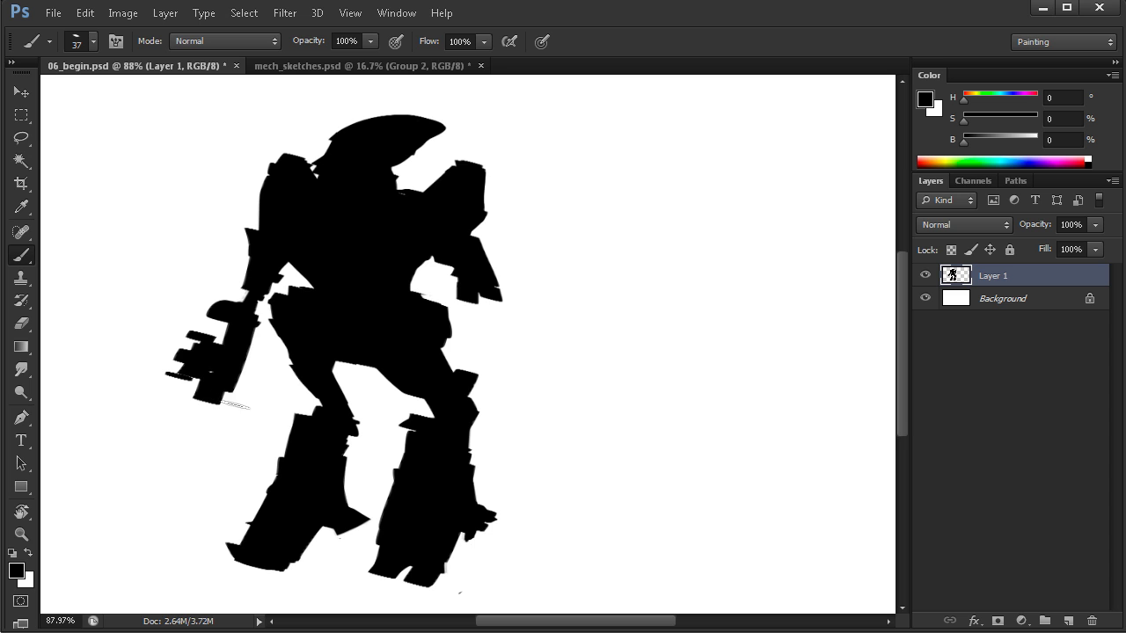
mouse_move(248, 324)
left_mouse_down()
mouse_move(228, 408)
mouse_move(244, 431)
mouse_move(271, 430)
mouse_move(224, 459)
mouse_move(189, 453)
mouse_move(201, 475)
left_mouse_up()
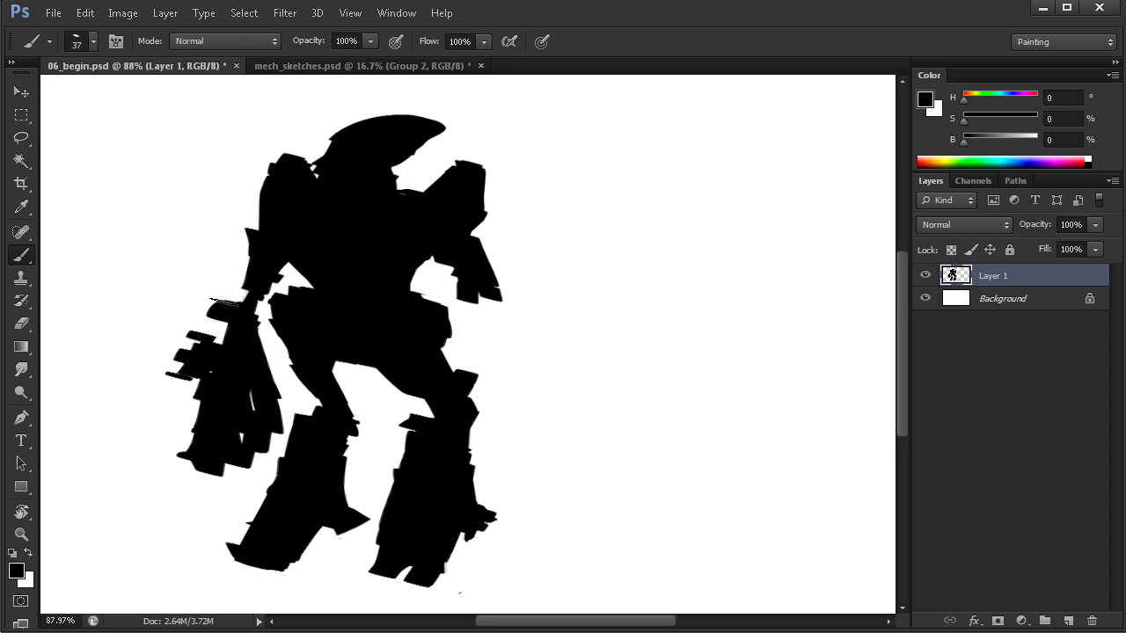
left_click_drag(202, 319, 240, 425)
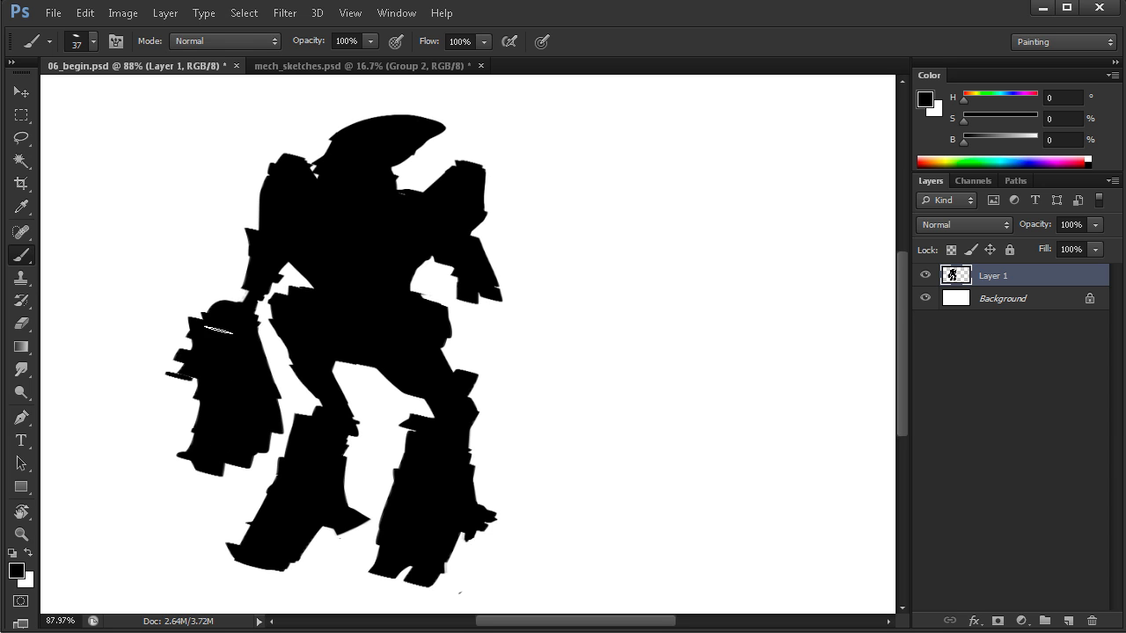
key("e")
mouse_move(176, 290)
left_mouse_down()
mouse_move(177, 462)
mouse_move(188, 269)
left_mouse_up()
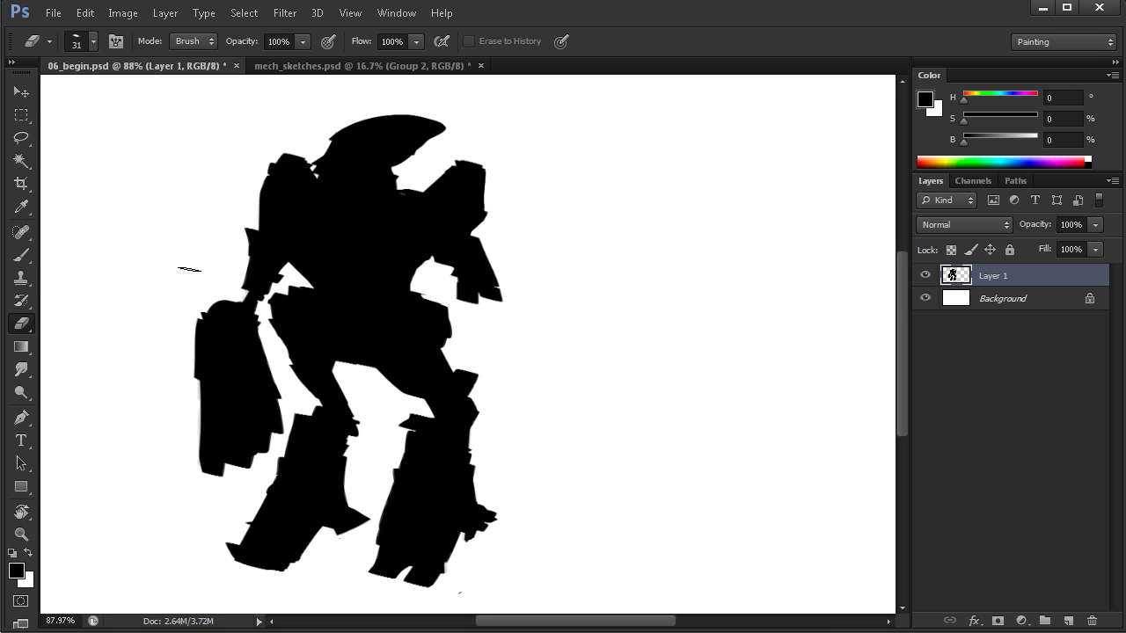
- Broaden the left-hand shoulder and upper arm outward, and trim the outer edge to a clean slant
key("b")
mouse_move(262, 204)
left_mouse_down()
mouse_move(262, 260)
mouse_move(262, 183)
mouse_move(279, 155)
left_mouse_up()
key("e")
left_click_drag(243, 204, 266, 157)
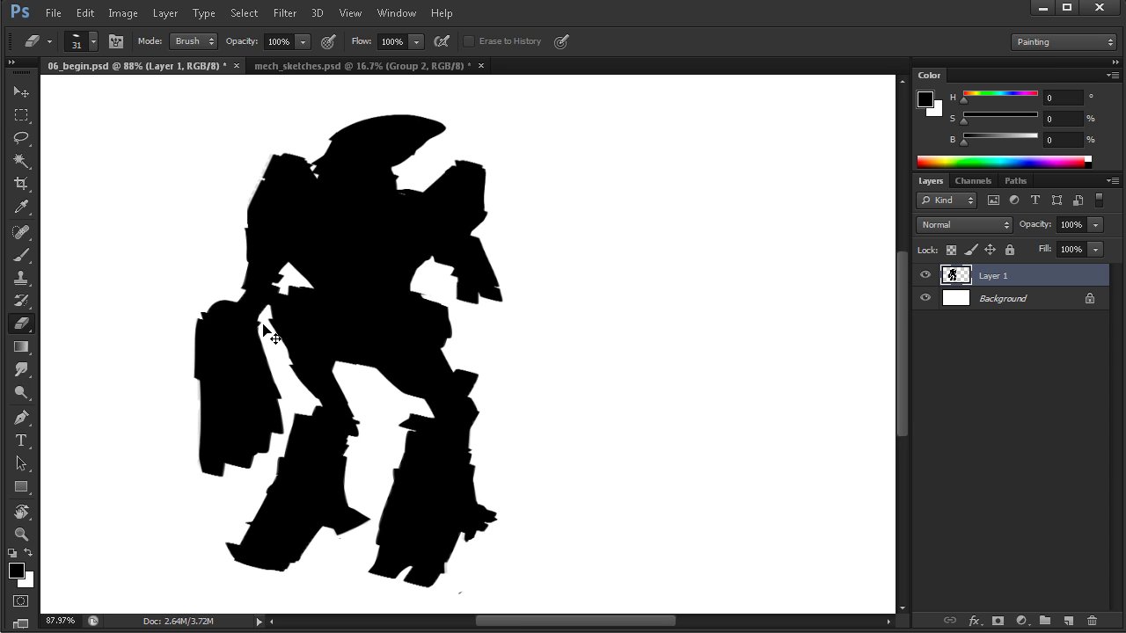
left_click_drag(455, 425, 441, 393)
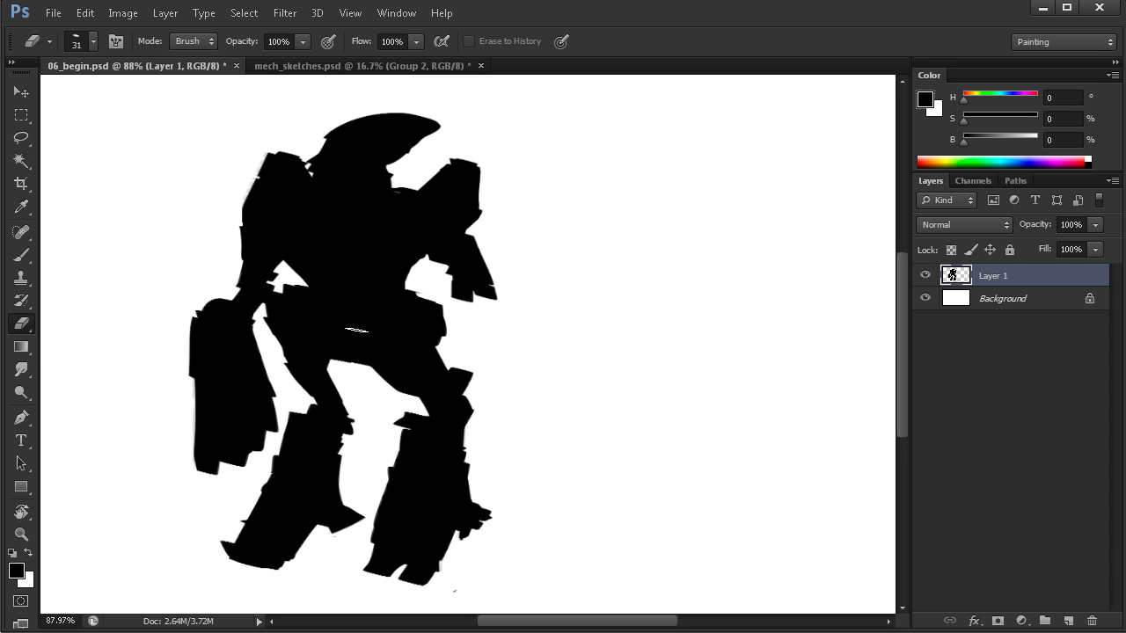
key("b")
key("ctrl+z")
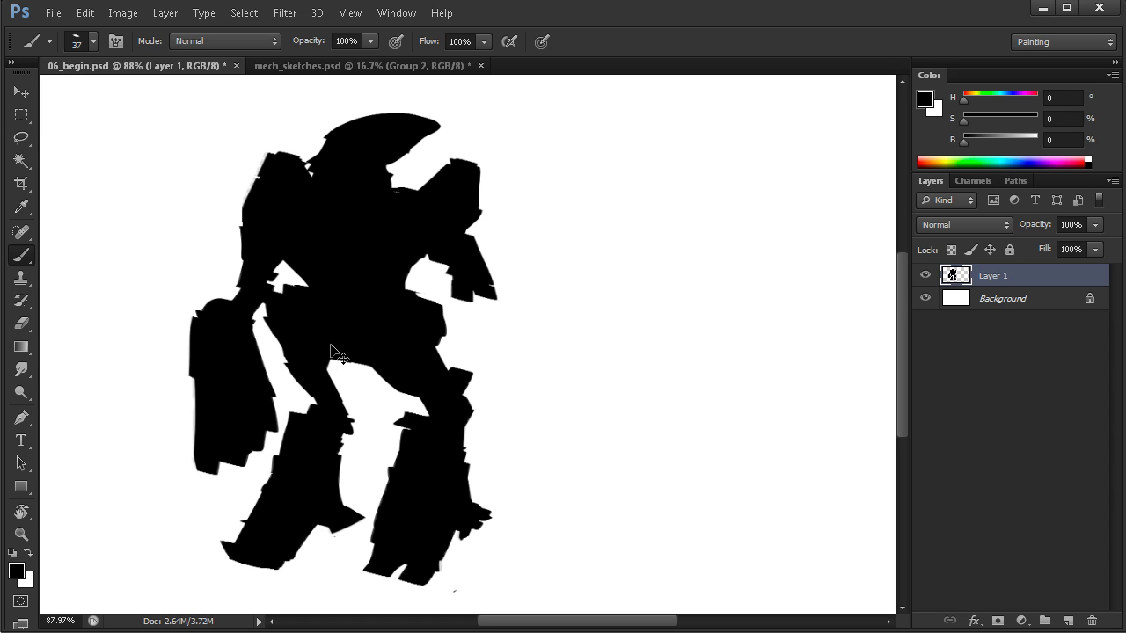
- Thicken the hip and inner thigh with the brush, and erase into both sides of the waist to narrow it
left_click_drag(331, 332, 318, 332)
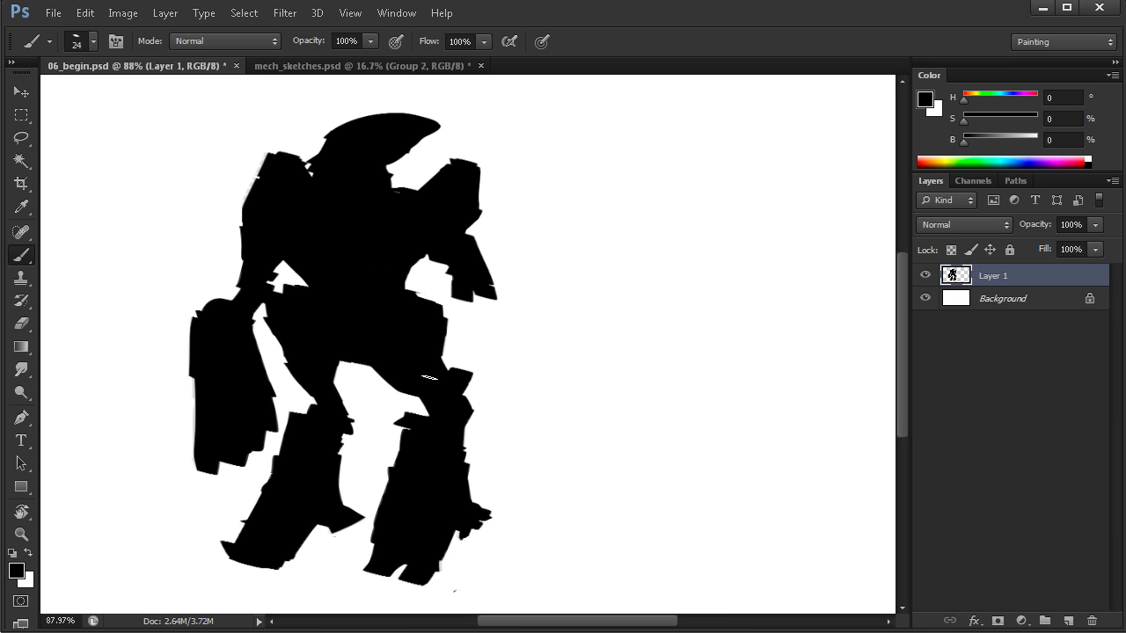
key("e")
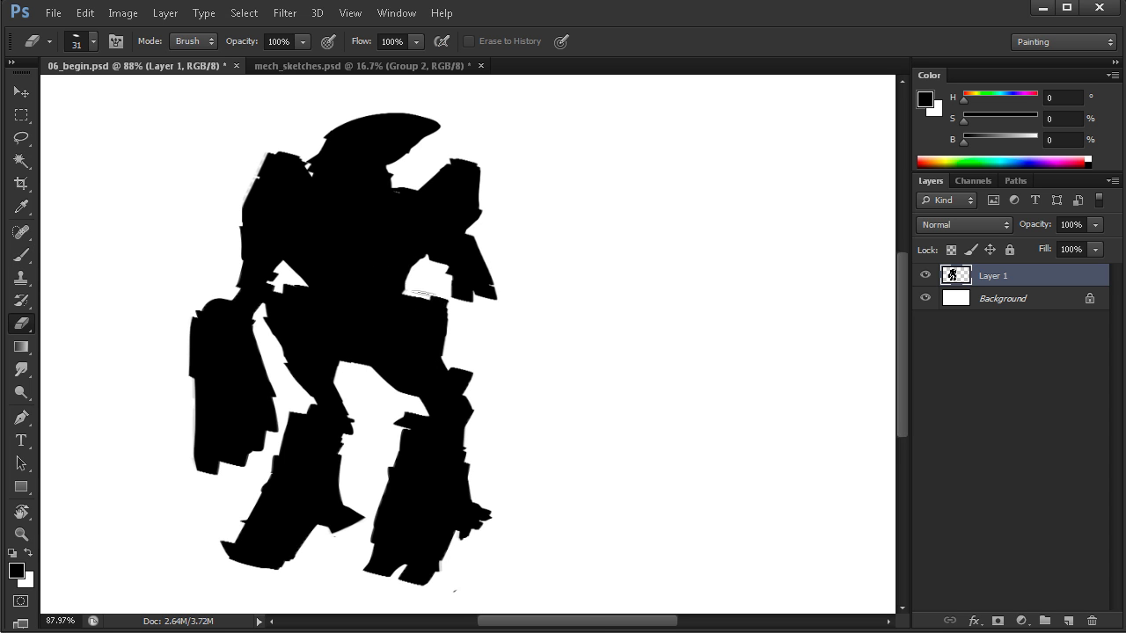
mouse_move(422, 293)
left_mouse_down()
mouse_move(435, 264)
mouse_move(408, 303)
left_mouse_up()
key("b")
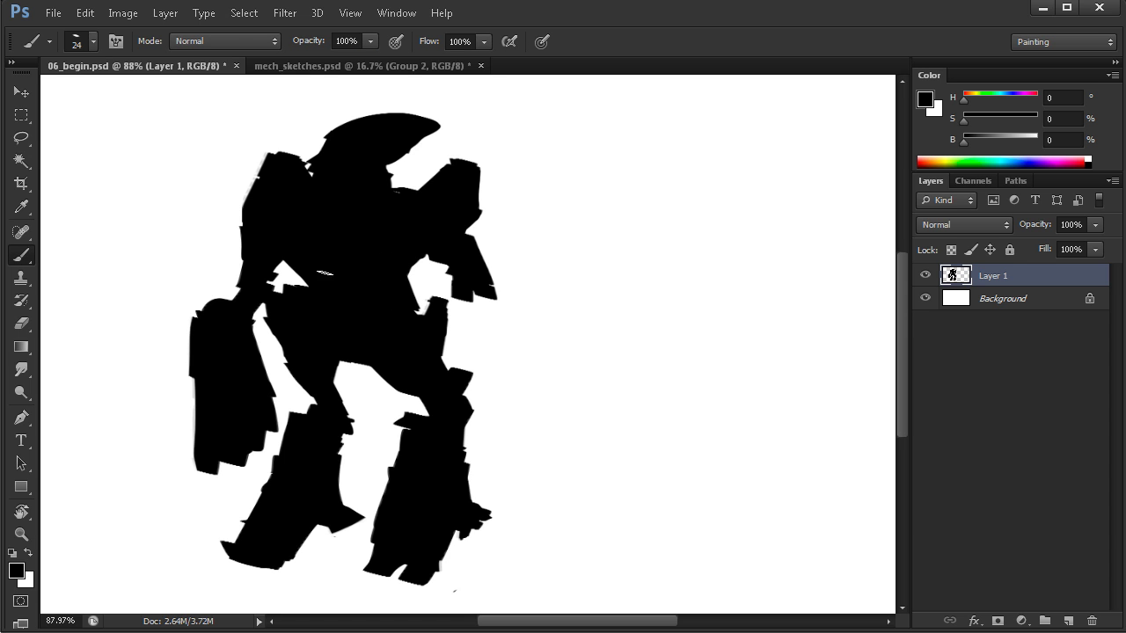
key("e")
mouse_move(283, 271)
left_mouse_down()
mouse_move(330, 303)
mouse_move(306, 268)
mouse_move(317, 298)
left_mouse_up()
key("b")
key("e")
left_click_drag(406, 279, 428, 312)
key("b")
- Extend the right-hand arm downward and paint a massive, solid forearm block with a slanted lower edge
mouse_move(461, 240)
left_mouse_down()
mouse_move(501, 319)
mouse_move(478, 285)
mouse_move(515, 376)
mouse_move(515, 426)
left_mouse_up()
mouse_move(486, 329)
left_mouse_down()
mouse_move(480, 429)
mouse_move(486, 405)
left_mouse_up()
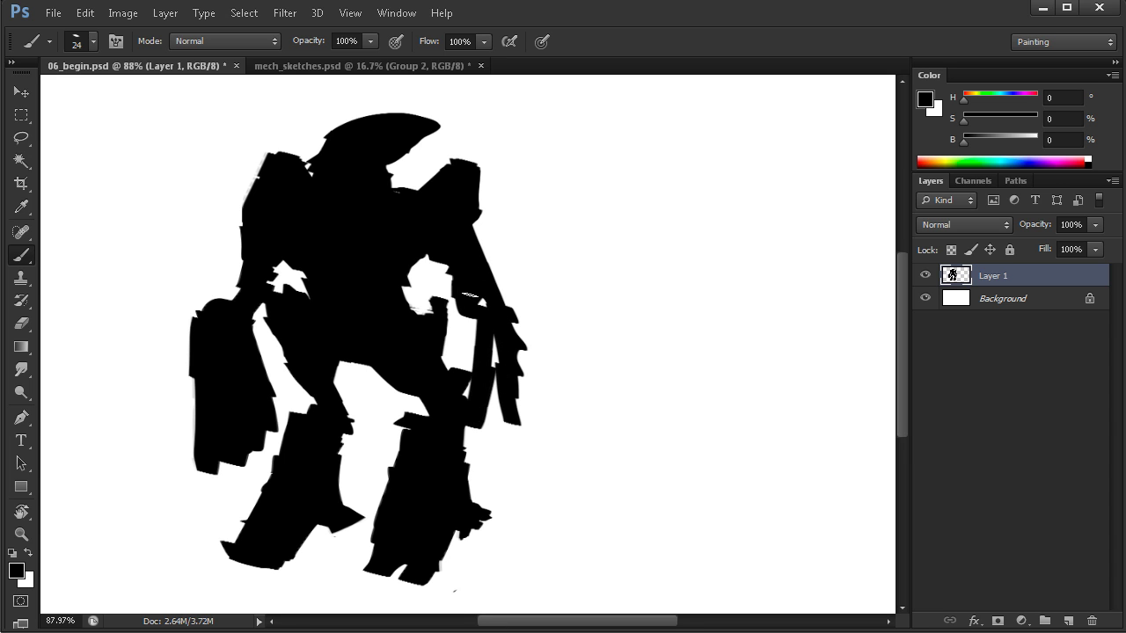
left_click_drag(471, 308, 477, 405)
mouse_move(496, 338)
left_mouse_down()
mouse_move(496, 398)
mouse_move(467, 327)
mouse_move(516, 426)
left_mouse_up()
key("e")
mouse_move(514, 394)
left_mouse_down()
mouse_move(509, 295)
mouse_move(515, 377)
left_mouse_up()
key("b")
mouse_move(502, 309)
left_mouse_down()
mouse_move(519, 348)
mouse_move(471, 442)
left_mouse_up()
left_click_drag(528, 345, 467, 438)
left_click_drag(540, 374, 457, 453)
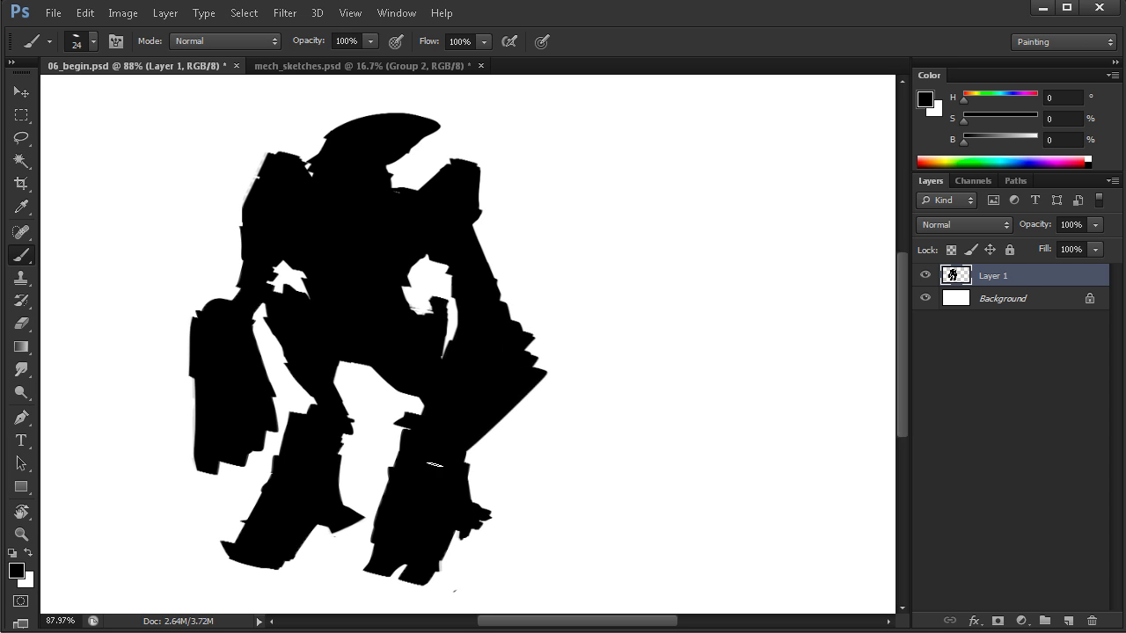
- Bulk out the right-hand knee inward, and erase a wider gap between the right-hand arm and the waist
mouse_move(413, 408)
left_mouse_down()
mouse_move(392, 444)
mouse_move(400, 405)
mouse_move(391, 462)
left_mouse_up()
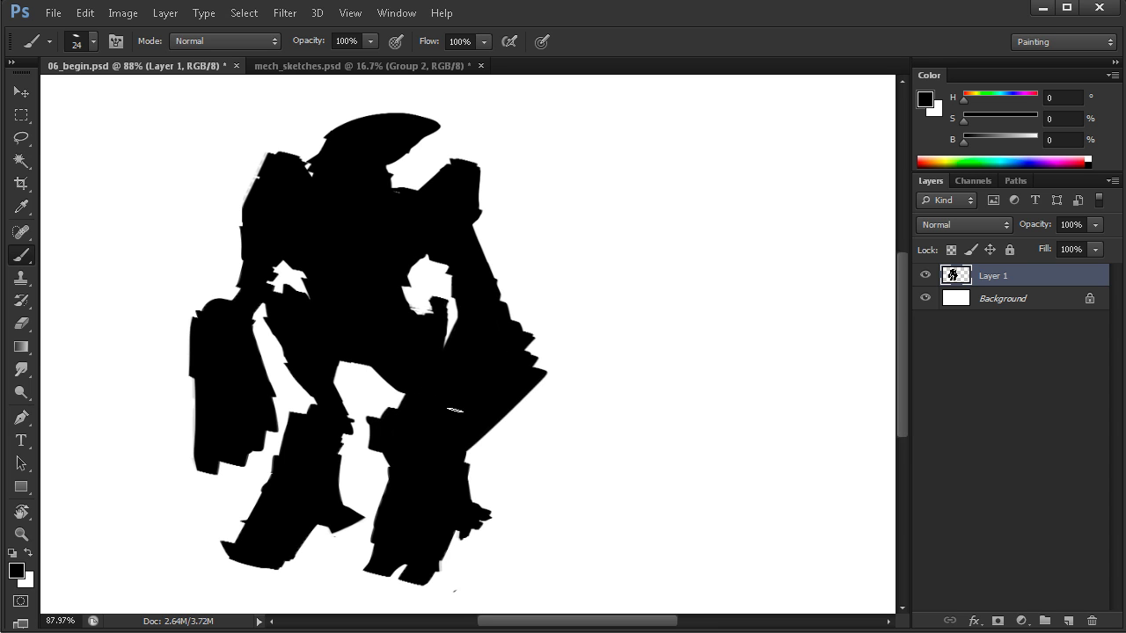
left_click_drag(410, 391, 366, 433)
key("e")
left_click_drag(433, 259, 460, 301)
left_click_drag(445, 268, 471, 315)
key("b")
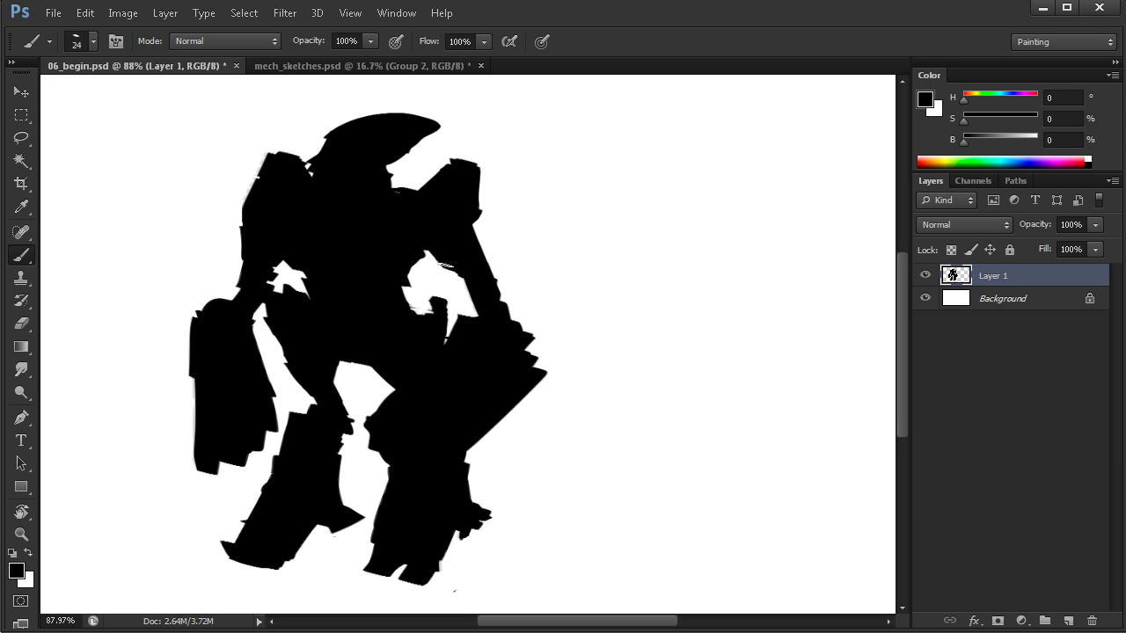
left_click_drag(444, 264, 431, 250)
- Paint upright prongs along the outer top of the right-hand forearm, and erase gaps between them
left_click_drag(492, 252, 518, 325)
key("ctrl+z")
mouse_move(500, 269)
left_mouse_down()
mouse_move(505, 315)
mouse_move(530, 354)
left_mouse_up()
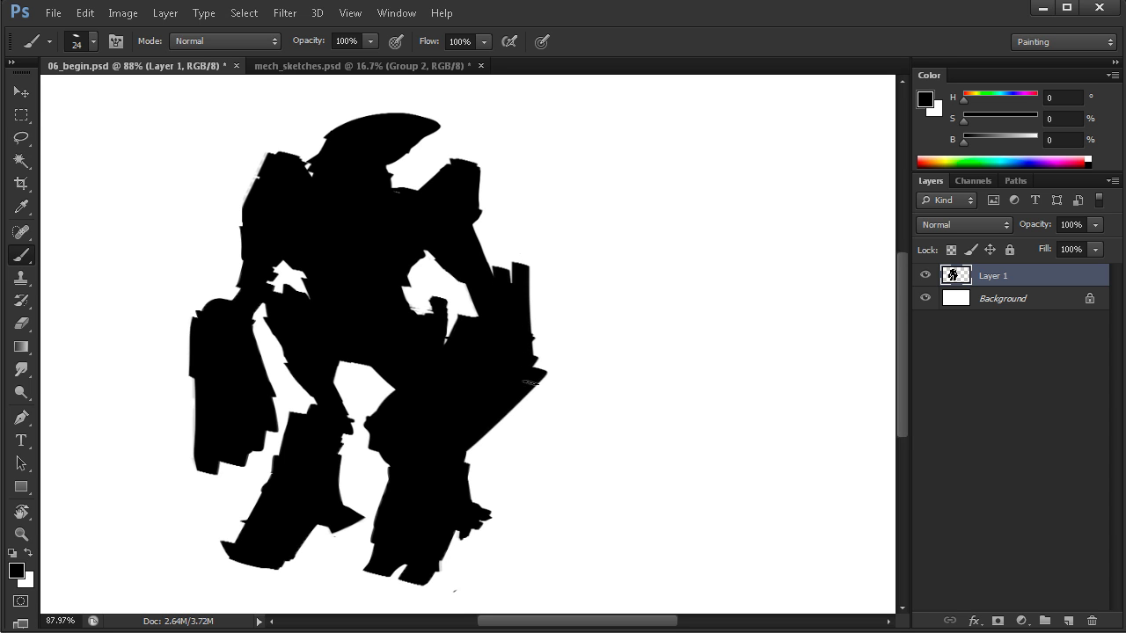
key("e")
mouse_move(520, 246)
left_mouse_down("alt")
mouse_move(508, 247)
mouse_move(515, 289)
left_mouse_up("alt")
key("b")
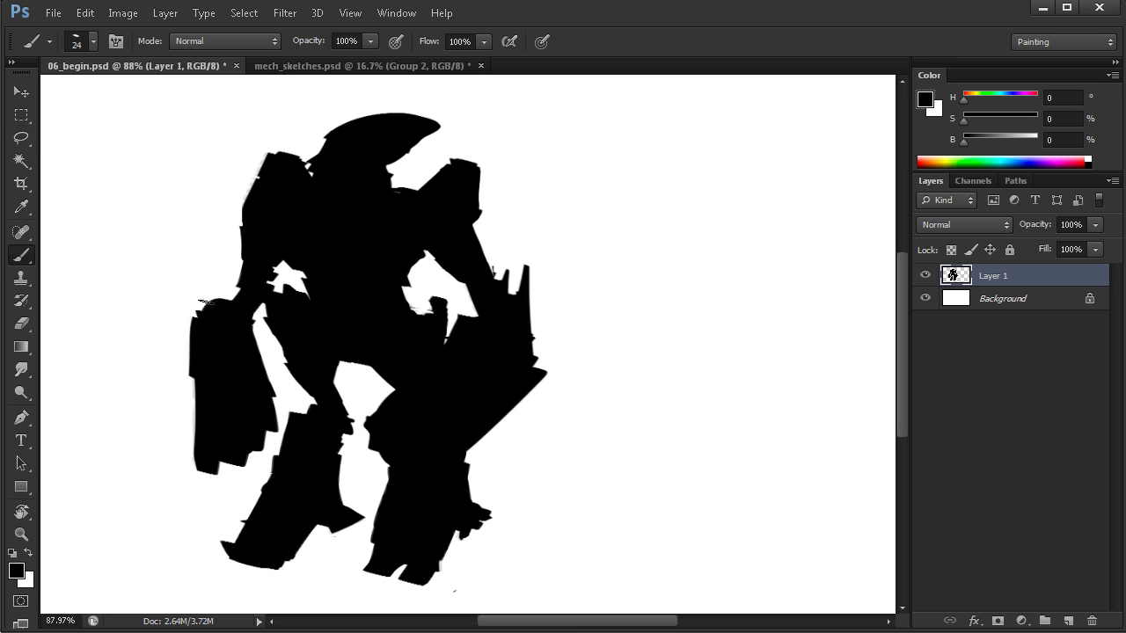
- Reduce the brush to size 10, paint thin spikes on top of the left-hand forearm block, and thin them with the eraser
right_click(213, 270, "alt")
mouse_move(214, 270)
left_mouse_down("alt")
mouse_move(207, 329)
mouse_move(214, 298)
left_mouse_up("alt")
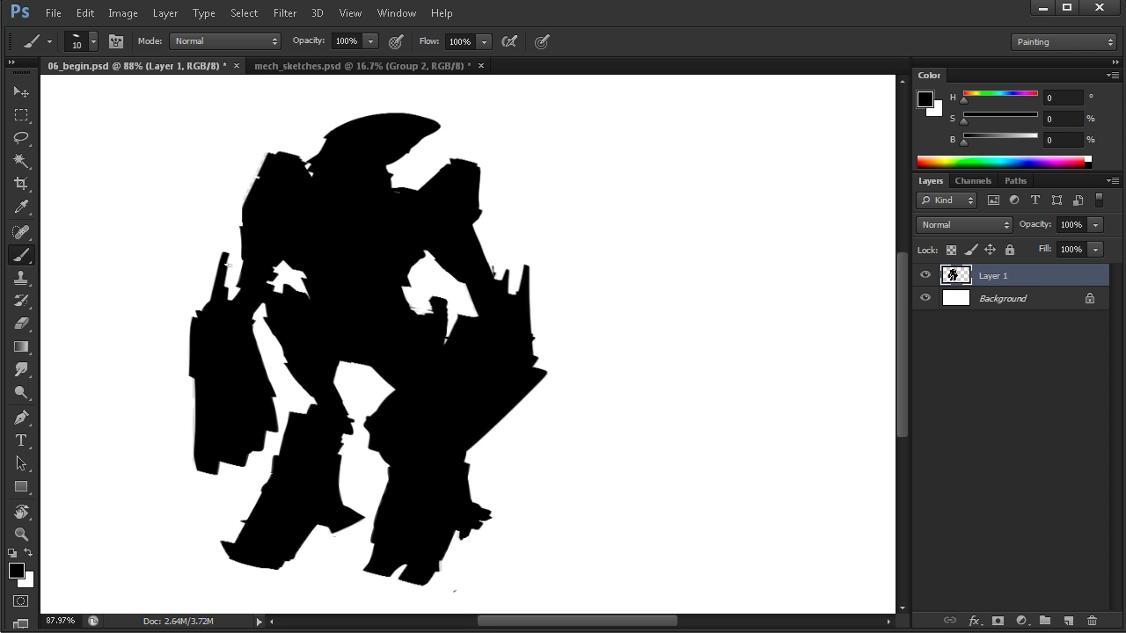
mouse_move(231, 250)
left_mouse_down()
mouse_move(227, 301)
mouse_move(206, 309)
left_mouse_up()
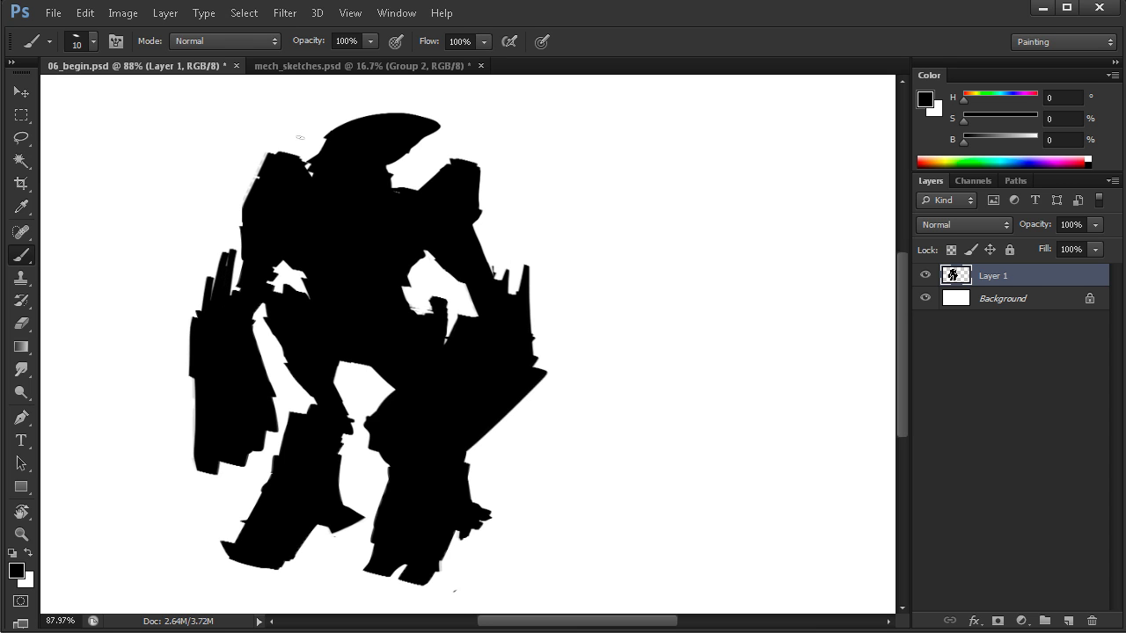
key("e")
key("b")
left_click_drag(229, 256, 216, 285)
key("e")
left_click_drag(230, 257, 219, 287)
key("b")
- Fill out the jaw and neck under the helmet, and erase small gaps between the head and the left-hand shoulder
left_click_drag(426, 225, 417, 245)
mouse_move(384, 204)
left_mouse_down()
mouse_move(385, 176)
mouse_move(390, 192)
left_mouse_up()
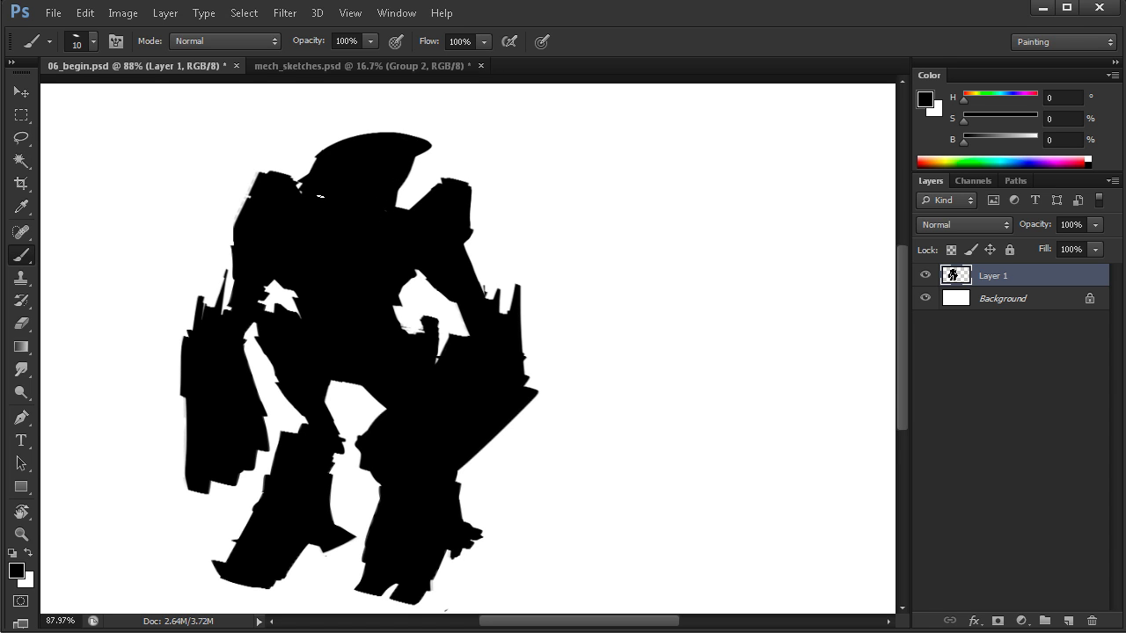
key("e")
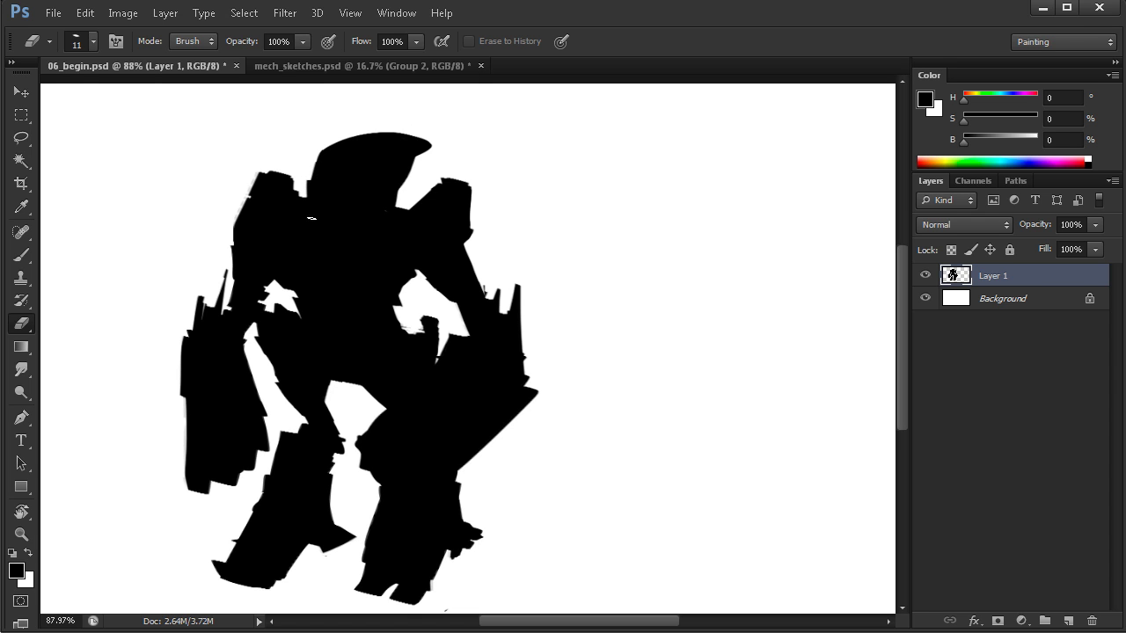
left_click_drag(302, 190, 310, 218)
key("b")
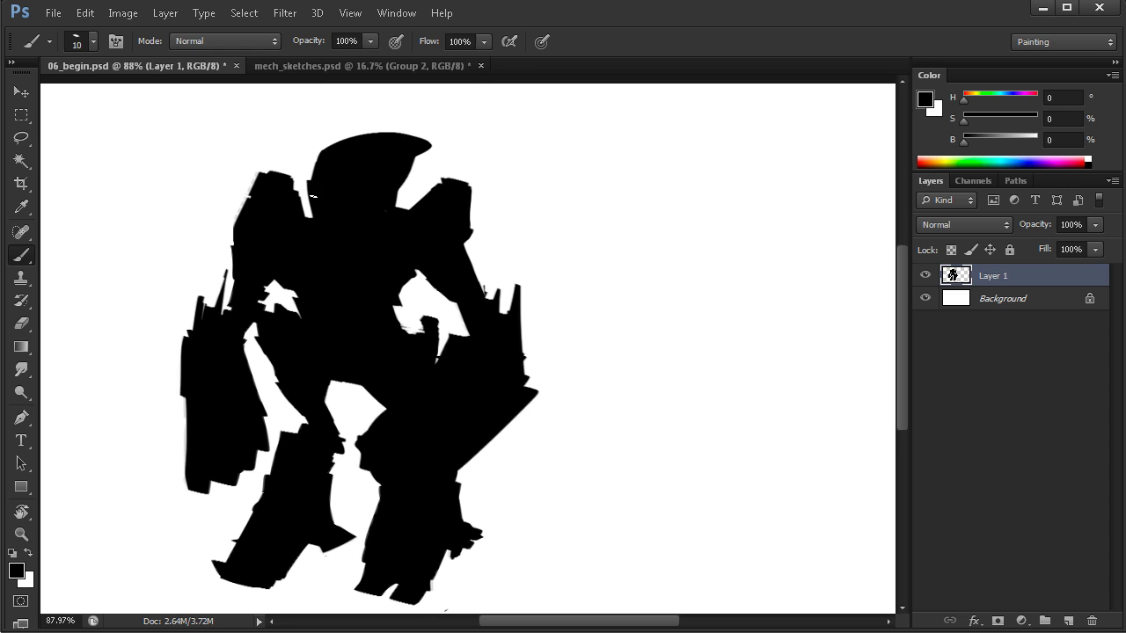
key("e")
key("b")
key("e")
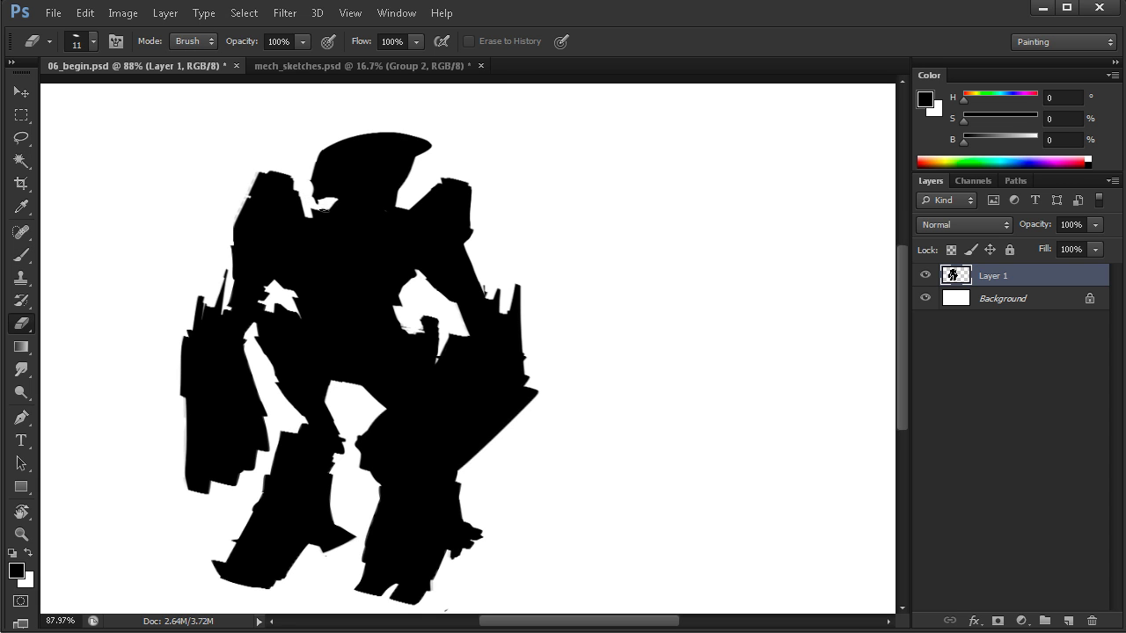
key("b")
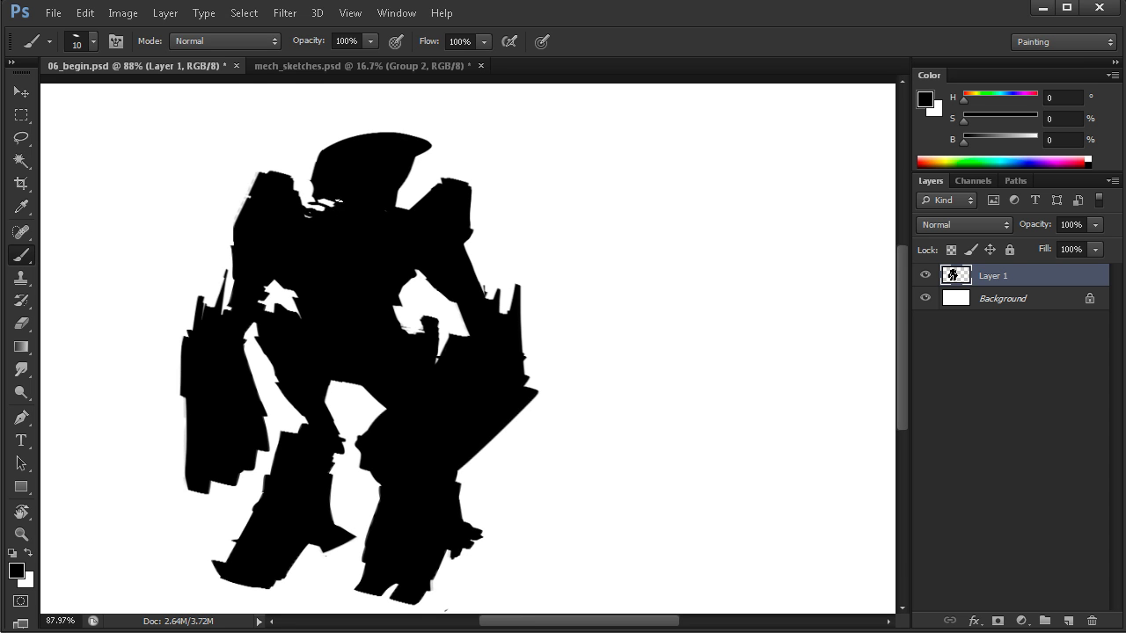
- Select the whole mech with a freehand lasso, place a duplicate in the empty space beside it, and deselect
left_click_drag(338, 271, 272, 253)
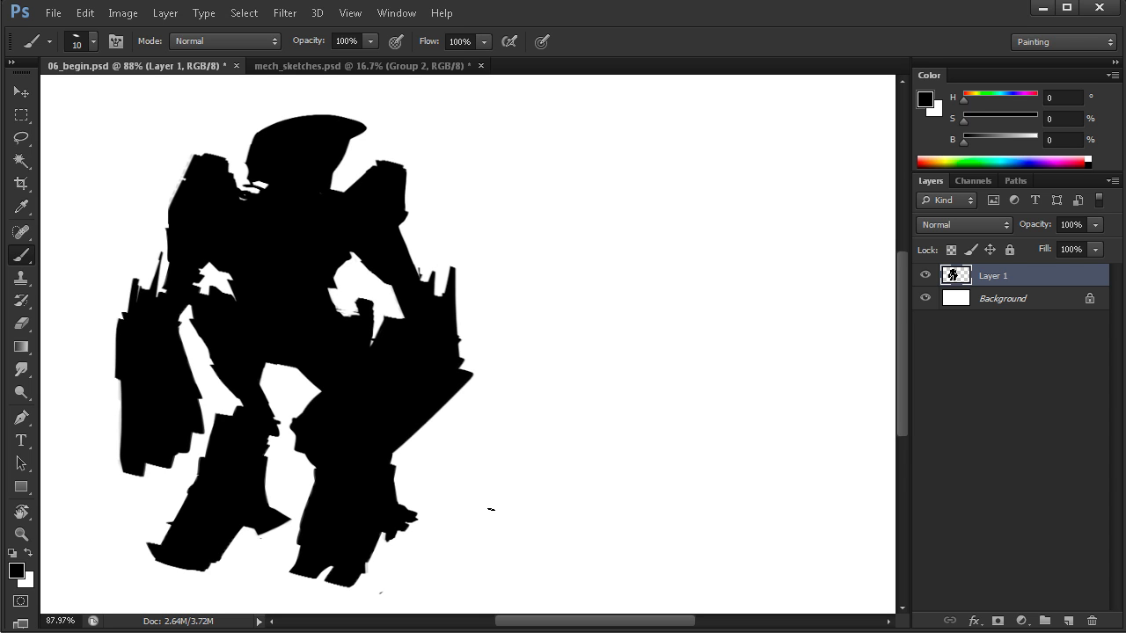
left_click_drag(462, 373, 454, 367)
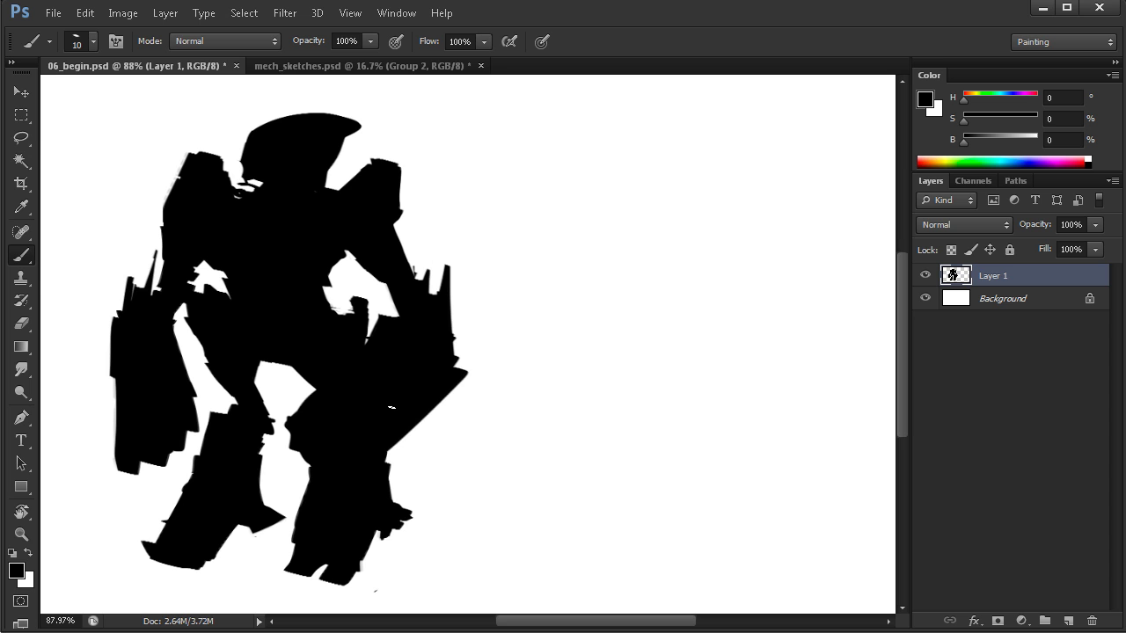
key("space")
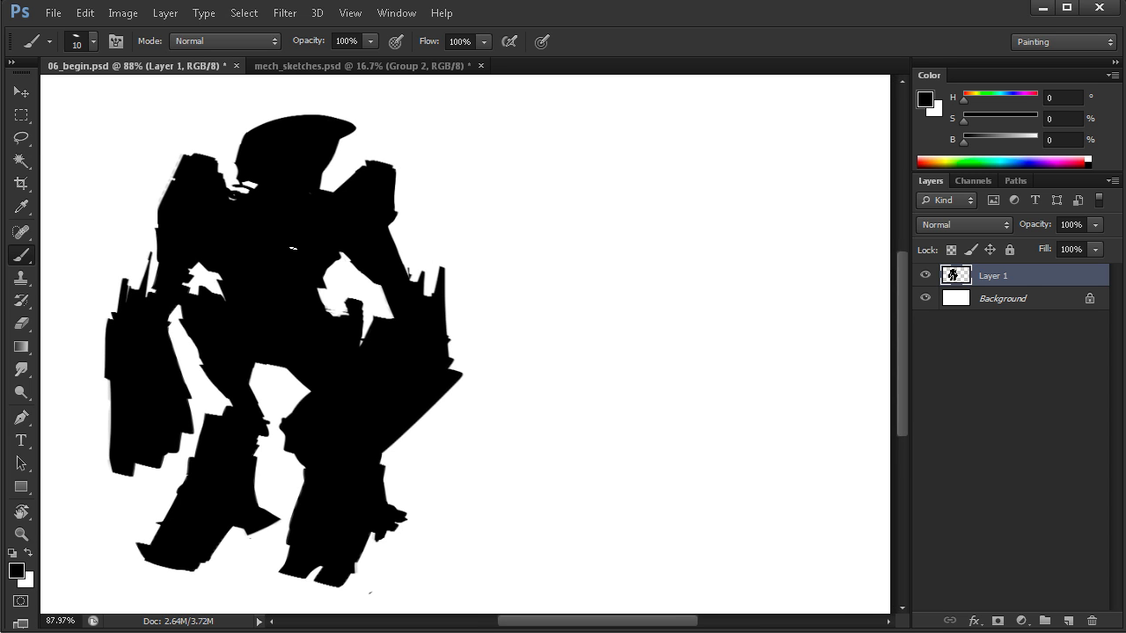
left_click_drag(490, 470, 447, 474)
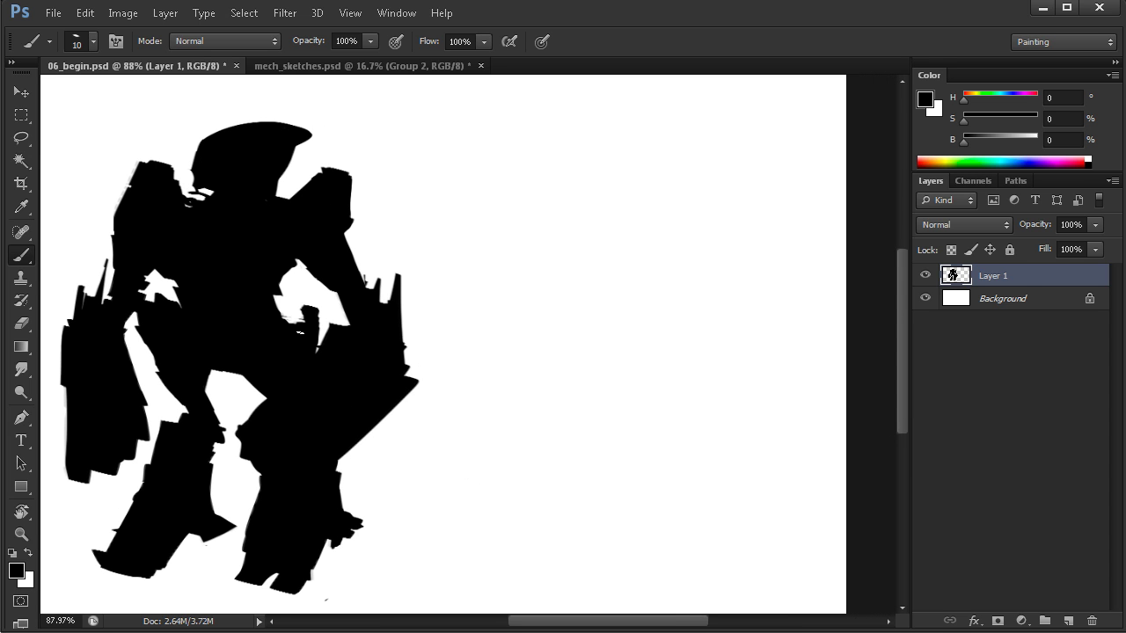
key("ctrl+minus")
left_click_drag(475, 401, 389, 402)
key("l")
mouse_move(445, 171)
left_mouse_down()
mouse_move(301, 133)
mouse_move(153, 502)
mouse_move(499, 308)
mouse_move(434, 151)
left_mouse_up()
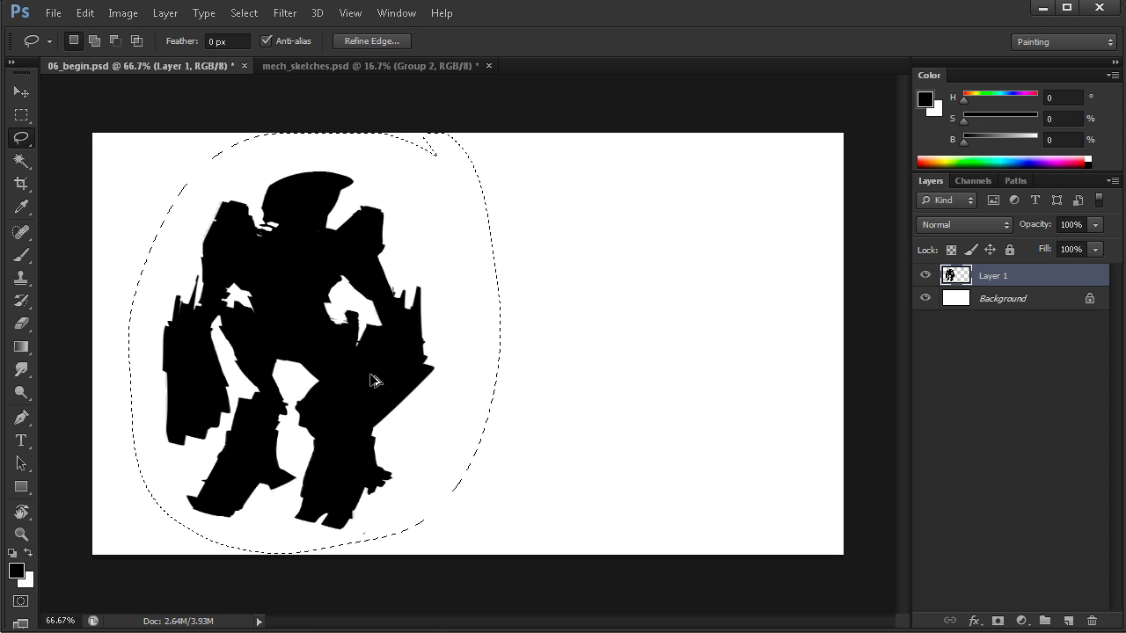
mouse_move(374, 374)
left_mouse_down("ctrl+alt")
mouse_move(711, 372)
mouse_move(598, 396)
left_mouse_up("ctrl+alt")
left_click(648, 345, "ctrl")
key("ctrl+d")
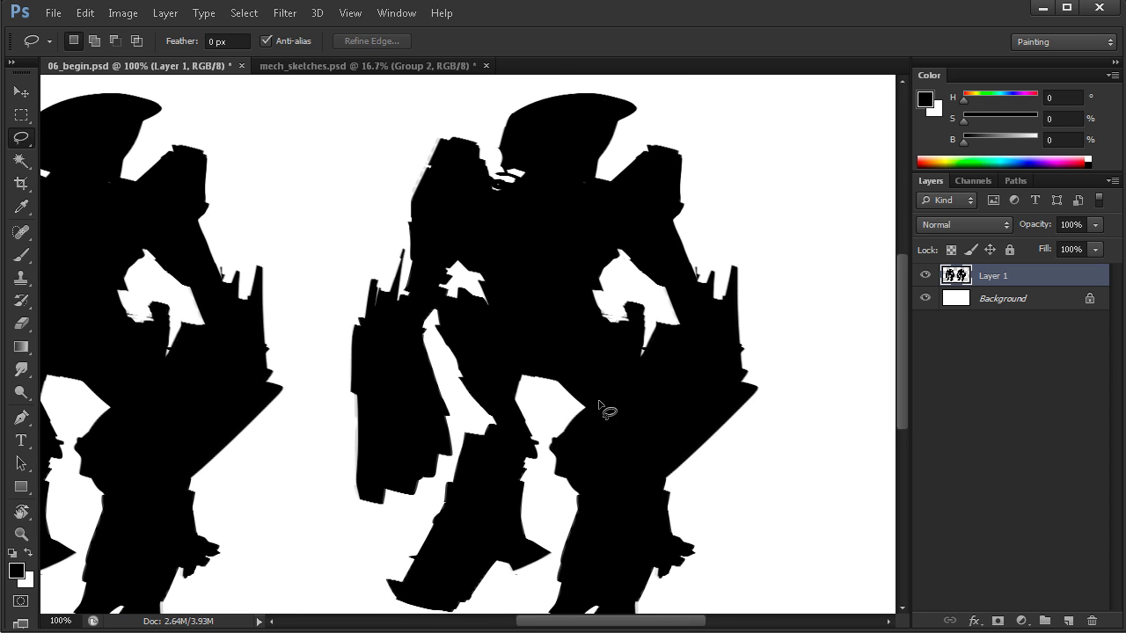
- Switch from the freehand Lasso to the Polygonal Lasso tool
left_click_drag(532, 370, 521, 367)
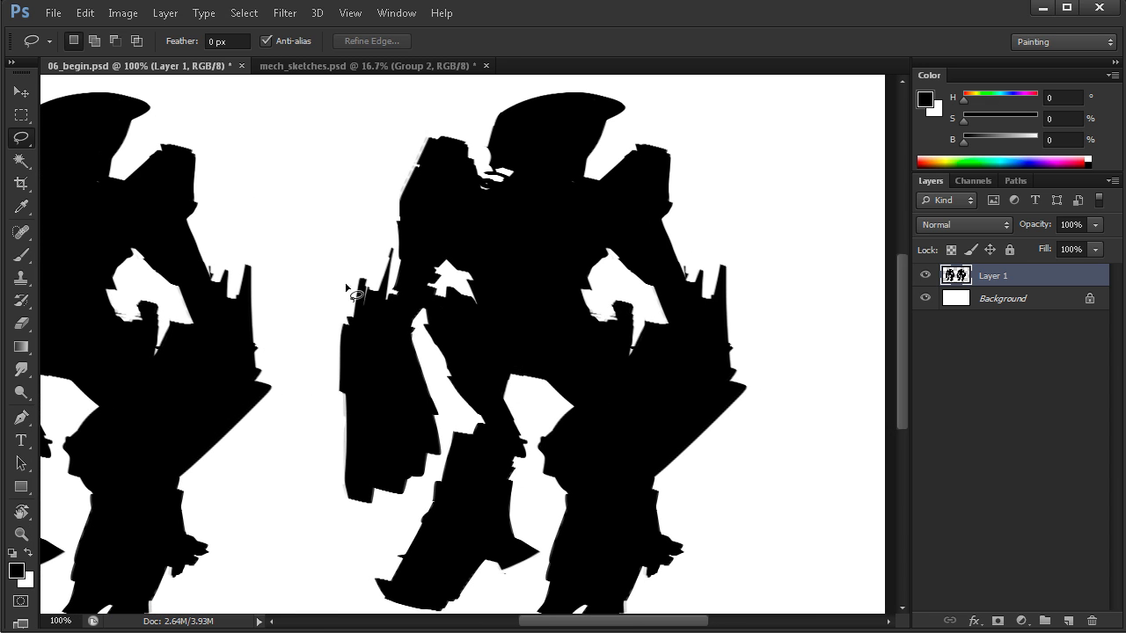
right_click(21, 138)
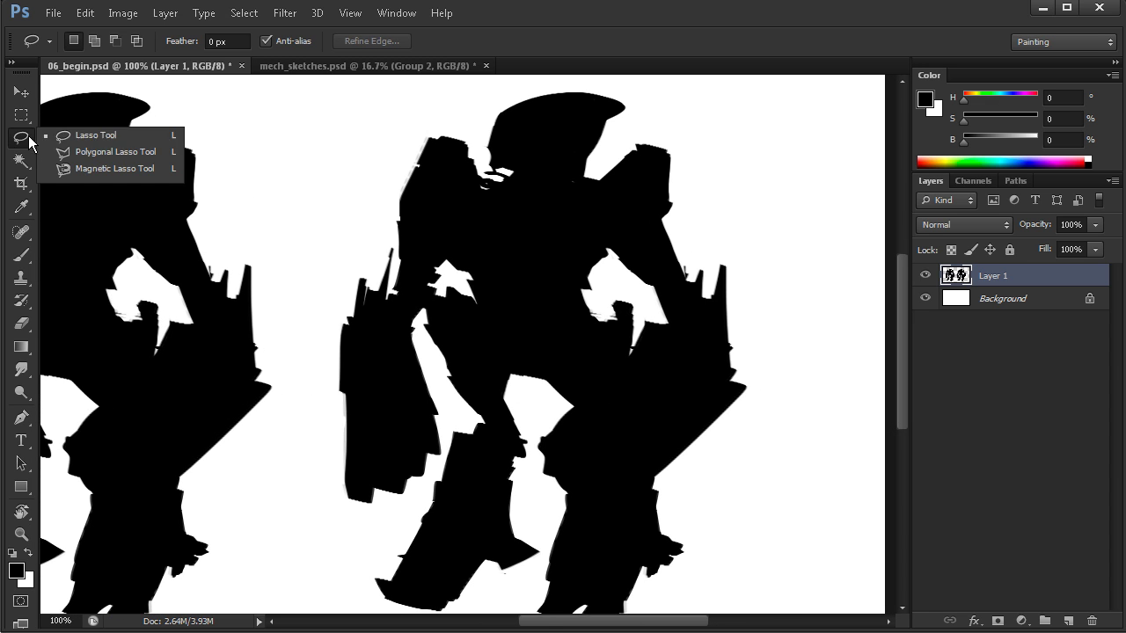
left_click(123, 153)
- Outline the duplicate's pronged right-hand forearm with a straight-edged selection, and clear the selection
left_click_drag(577, 339, 530, 340)
left_click(719, 328)
left_click(722, 224)
left_click(612, 288)
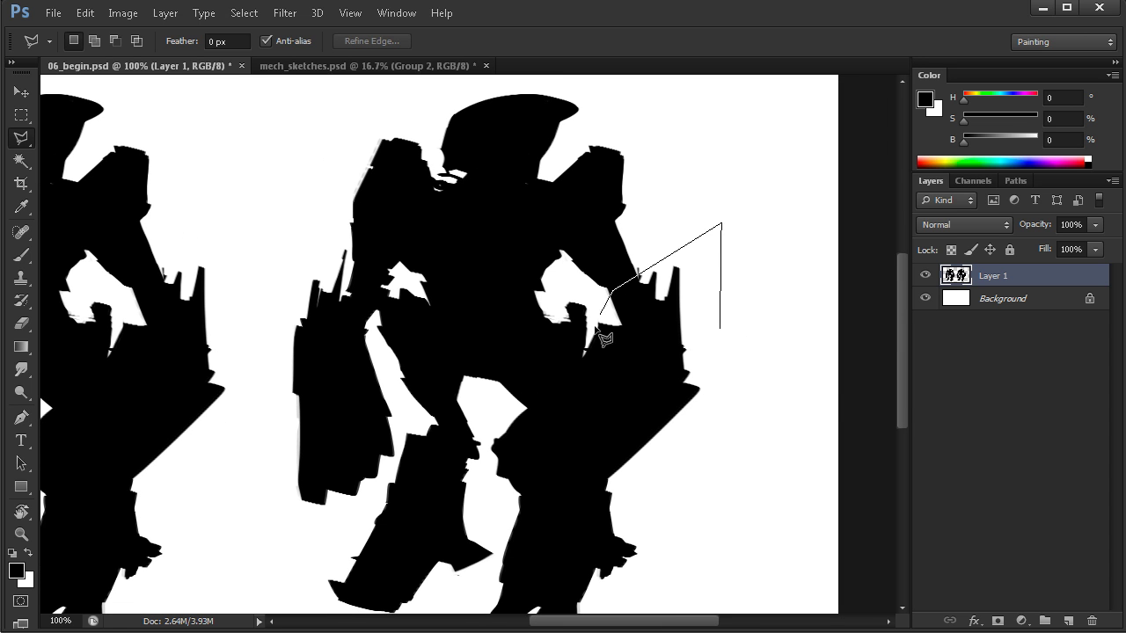
left_click(595, 398)
left_click(686, 385)
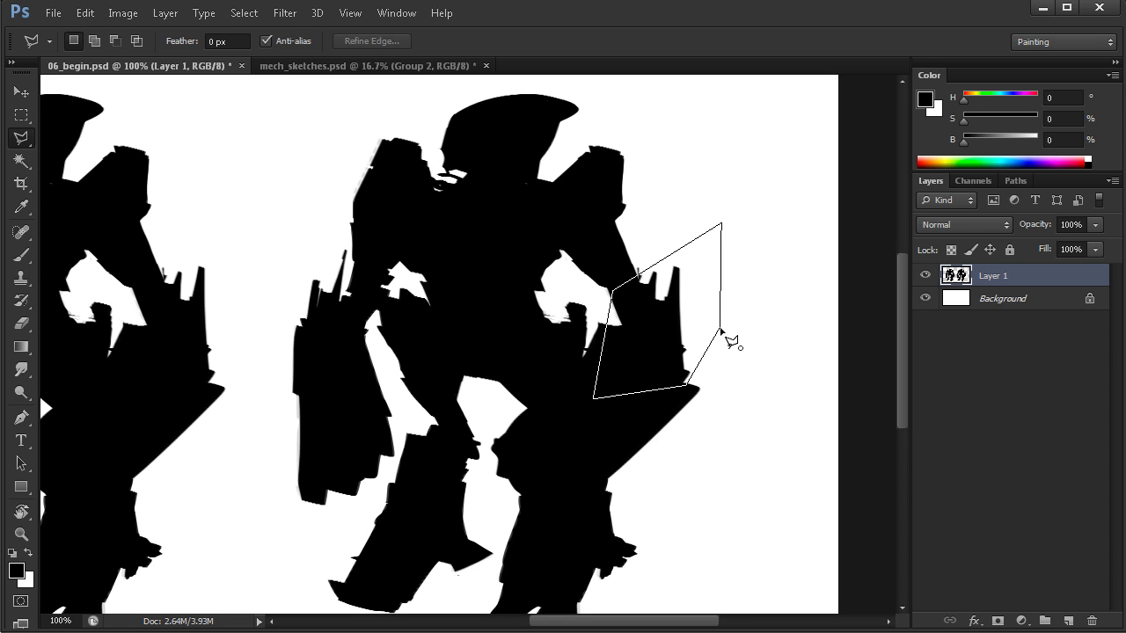
left_click(721, 331)
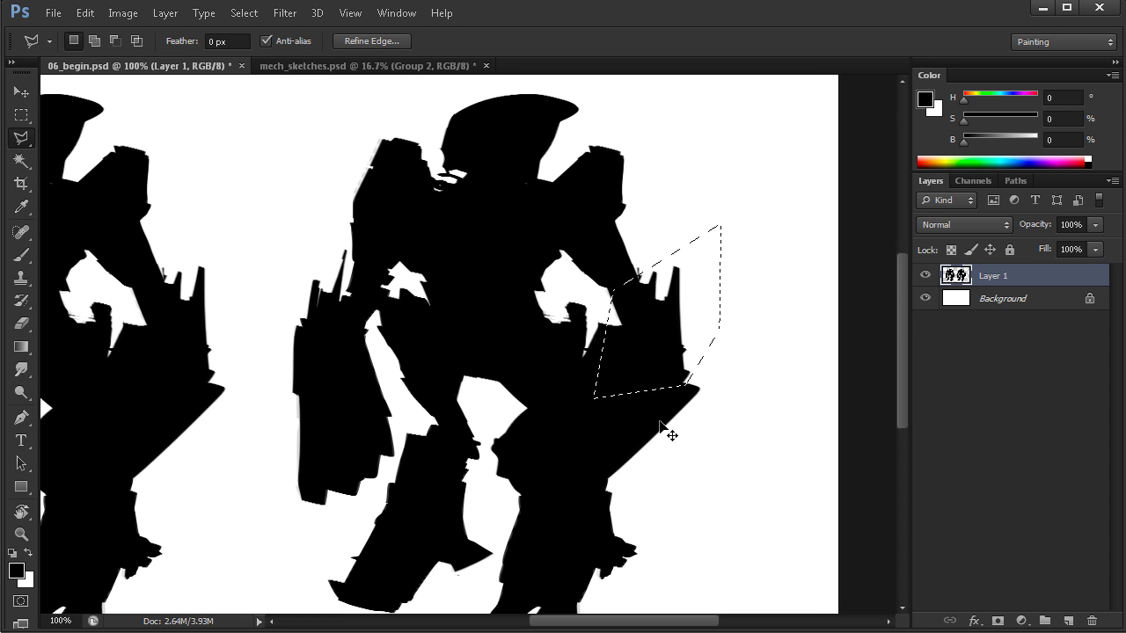
key("ctrl+d")
- Cut a thin, sharp wedge beneath the duplicate's helmet brim by deleting a polygonal selection, and deselect
left_click(525, 349, "ctrl")
left_click_drag(566, 397, 527, 483)
left_click(563, 402, "alt")
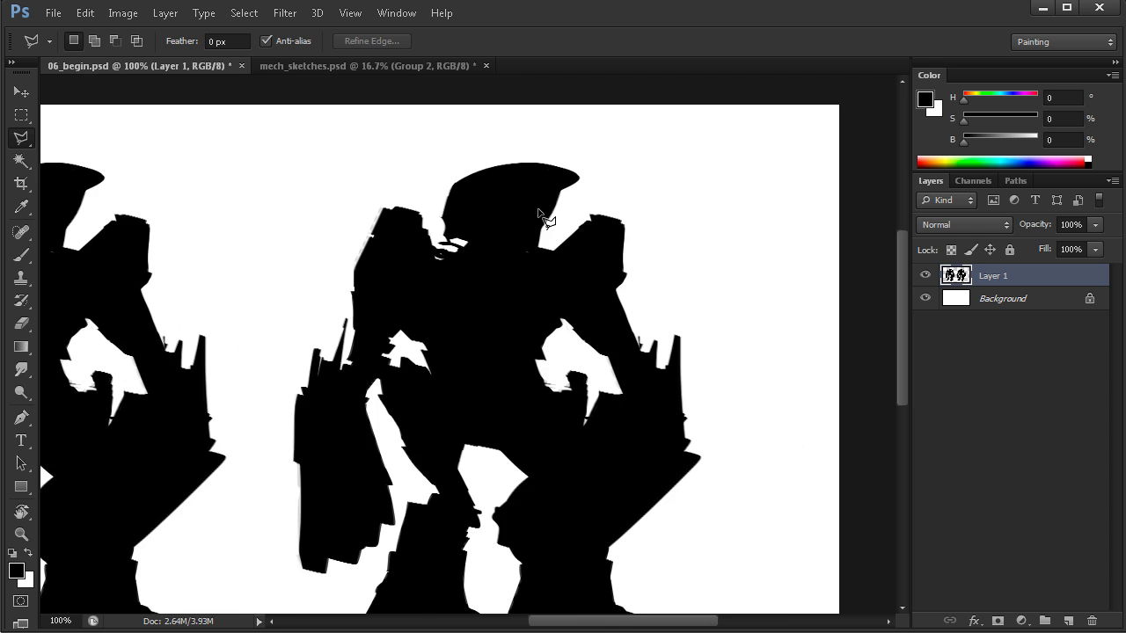
left_click(548, 221, "ctrl")
left_click(643, 164)
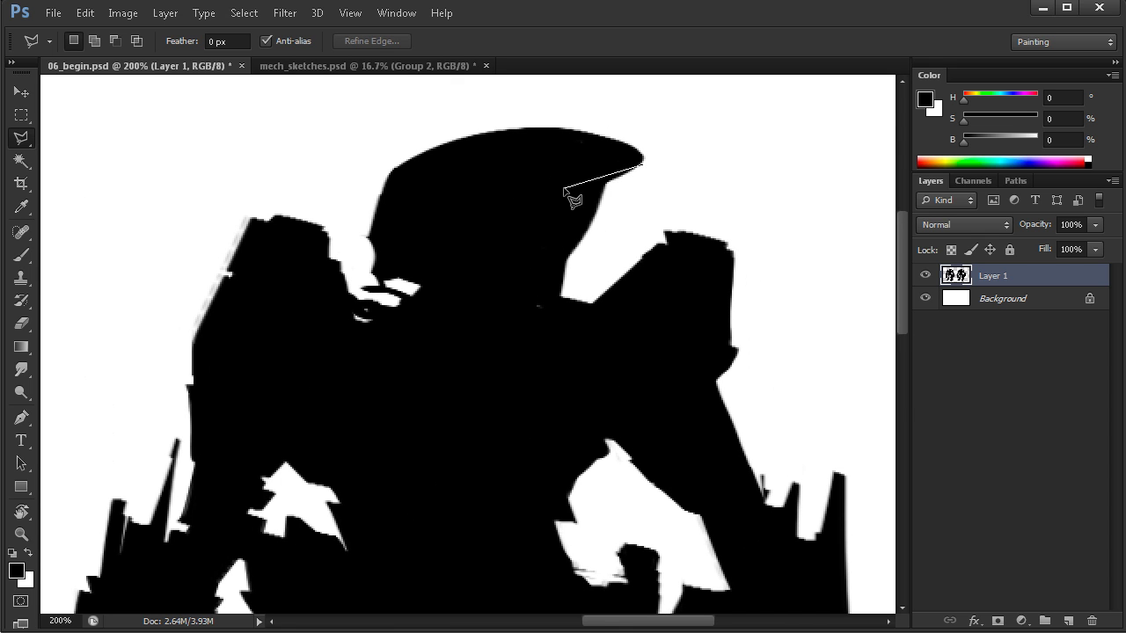
left_click(568, 187)
left_click(644, 169)
key("Delete")
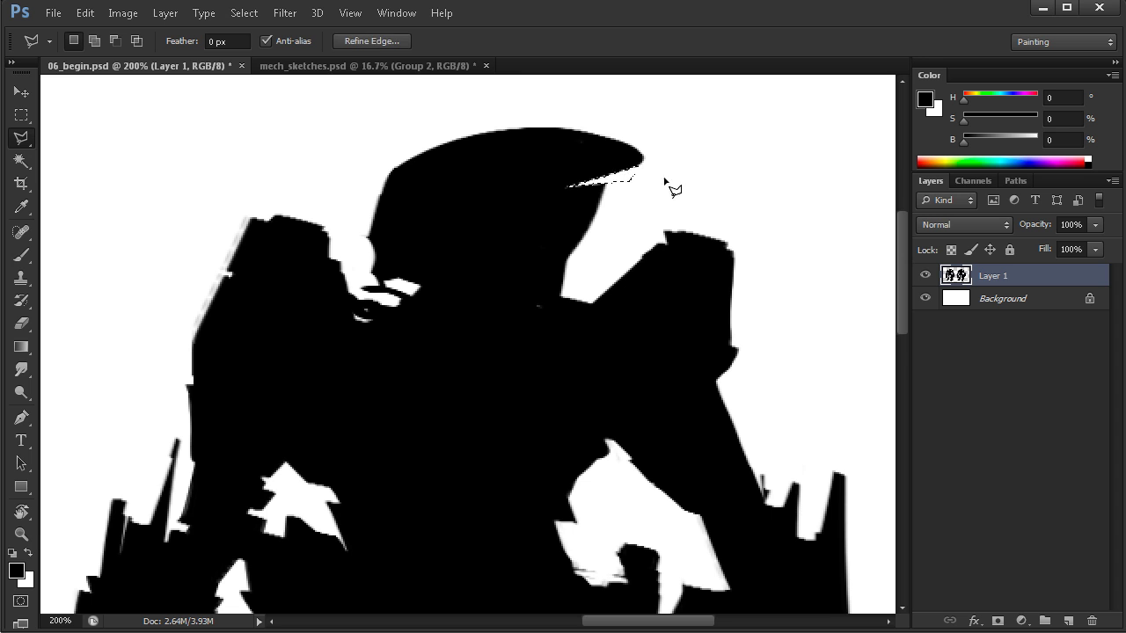
key("ctrl+d")
- Cut a small angular notch from the outer edge of the duplicate's left-hand shoulder with a polygonal selection, and deselect
left_click_drag(582, 326, 614, 295)
key("ctrl+minus")
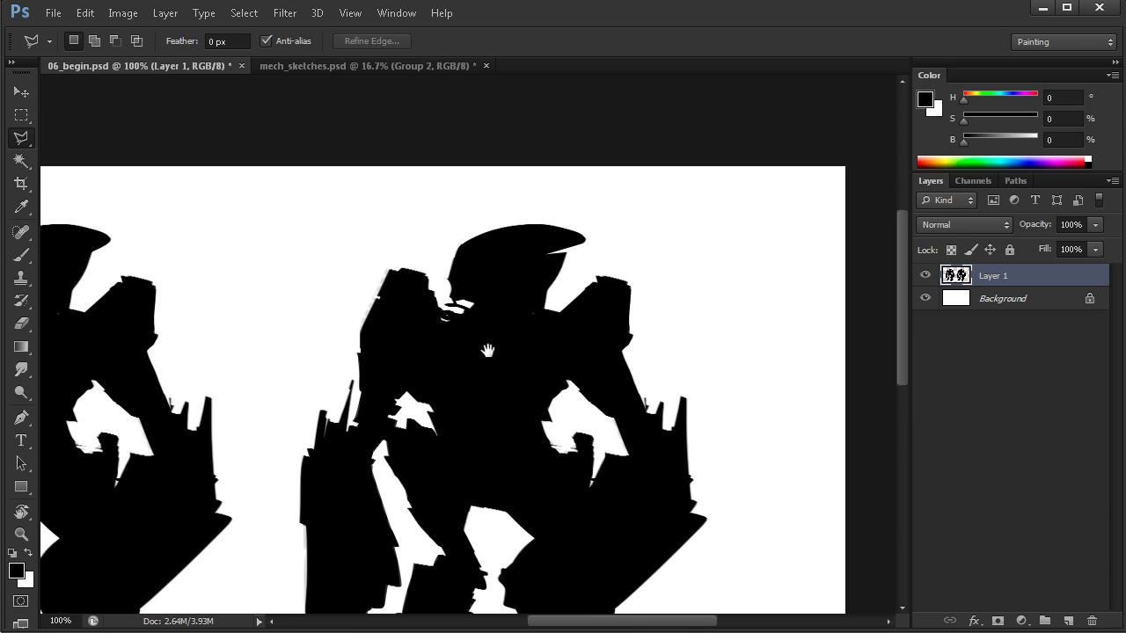
left_click(382, 270)
left_click(382, 300)
left_click(377, 308)
left_click(378, 279)
left_click(383, 271)
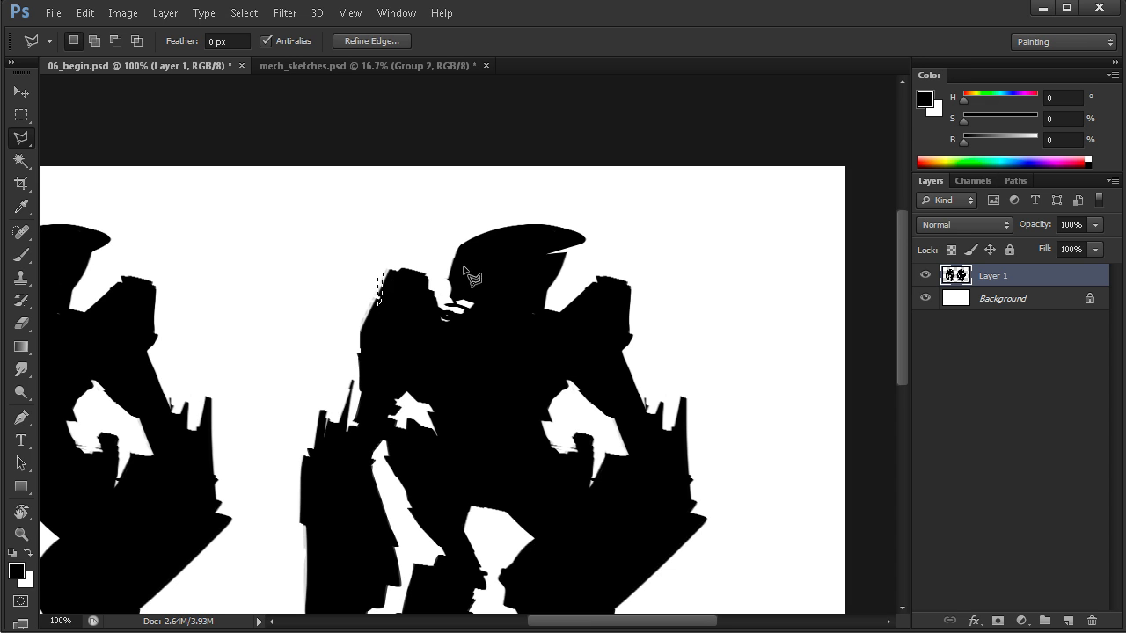
key("ctrl+d")
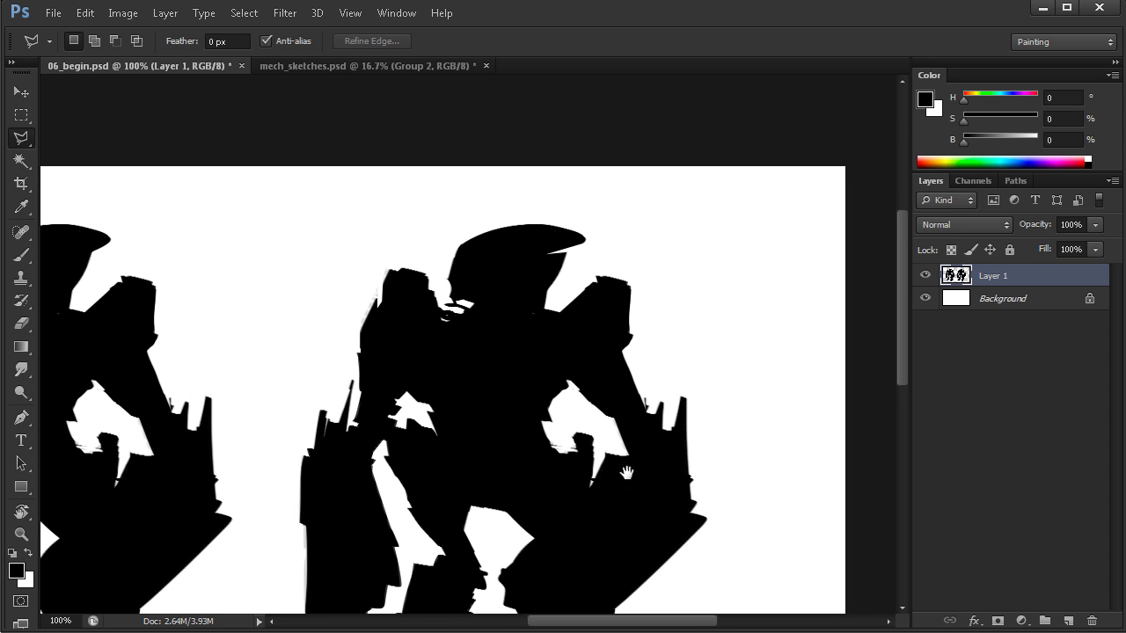
left_click_drag(626, 473, 617, 444)
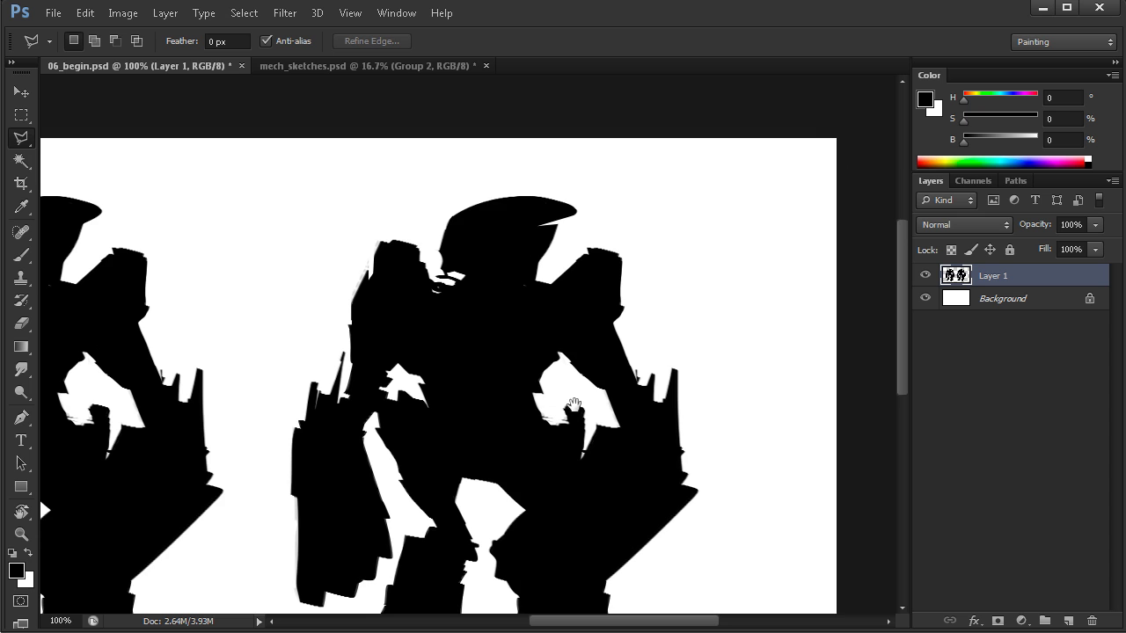
scroll(527, 369, "down", 5)
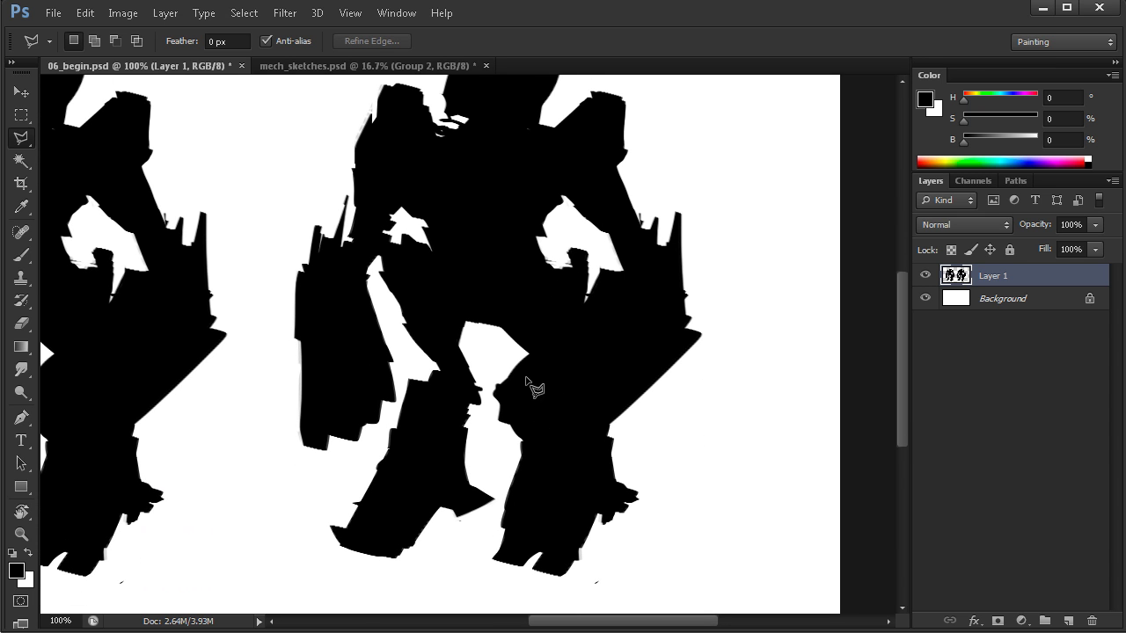
- Cut a thin angled sliver into the outer edge of each of the duplicate's shins using two added polygonal selections, and deselect
left_click_drag(609, 387, 603, 388)
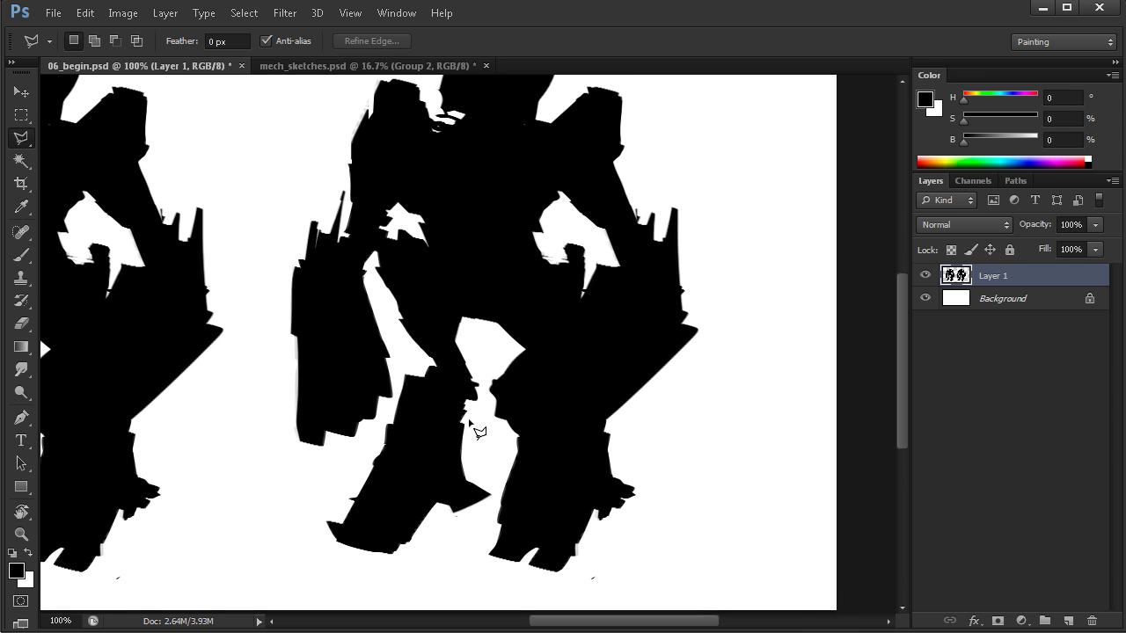
left_click(468, 413)
left_click(441, 454)
left_click(468, 414)
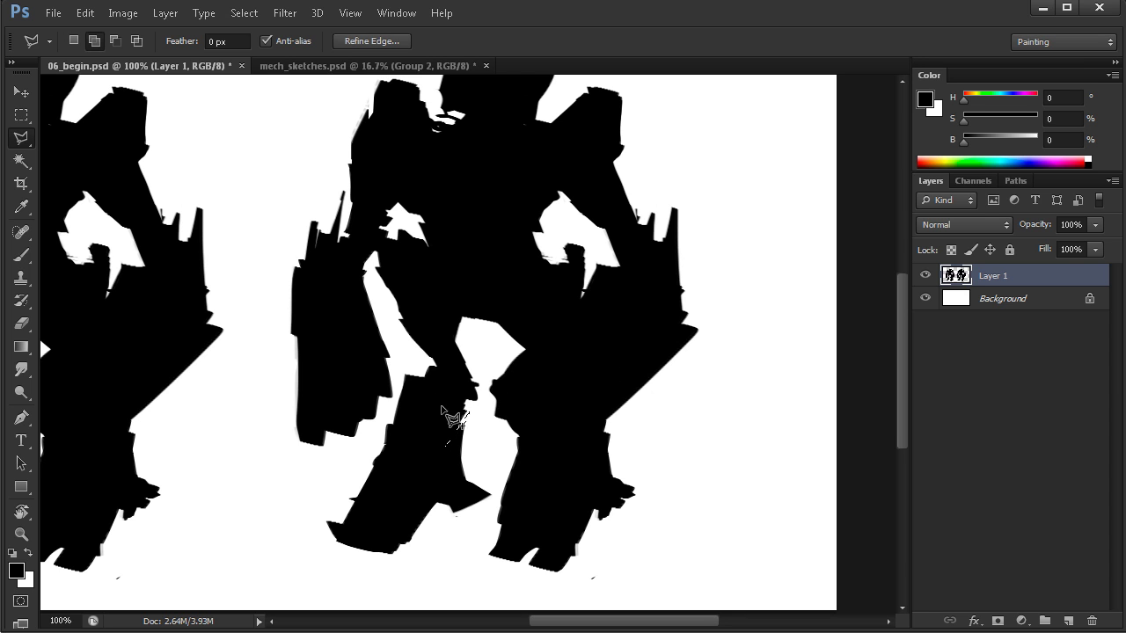
left_click(612, 421, "shift")
left_click(588, 450)
left_click(613, 421)
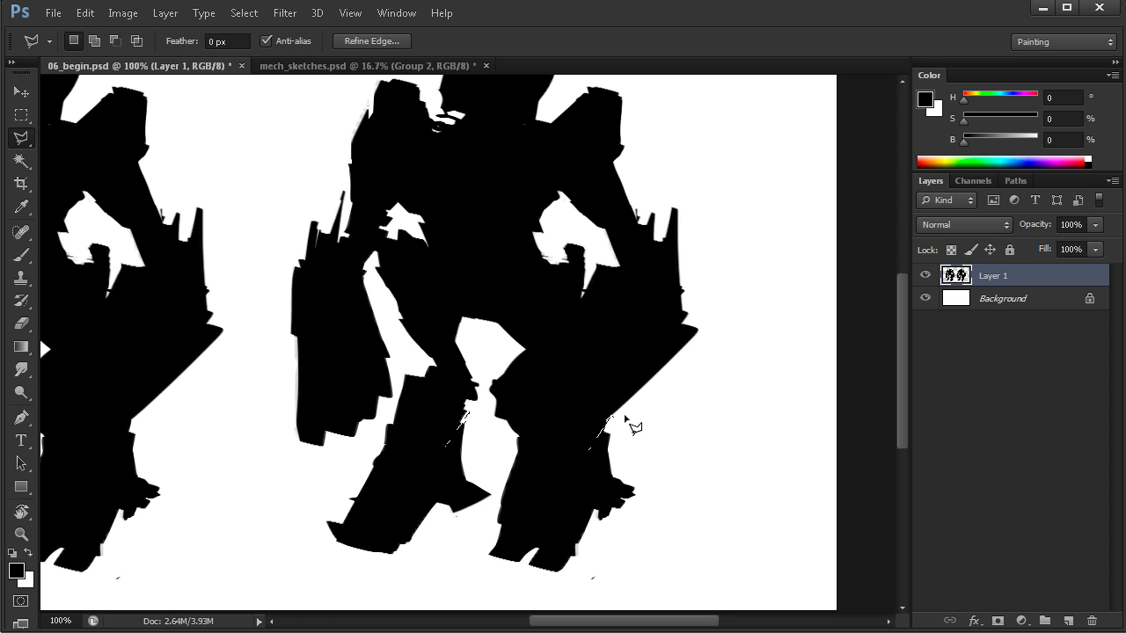
key("Delete")
key("ctrl+d")
- Cut a narrow triangular opening between the duplicate's torso and right-hand upper arm with a polygonal selection, and deselect
left_click_drag(598, 480, 595, 479)
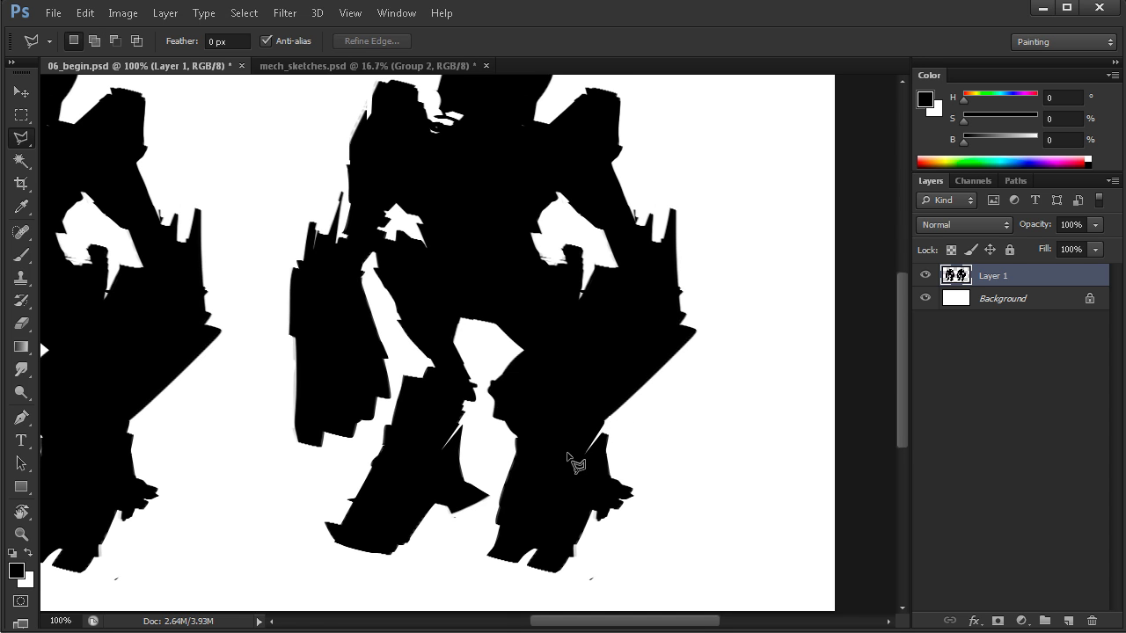
left_click_drag(583, 430, 574, 472)
left_click_drag(582, 271, 576, 298)
left_click(590, 270, "ctrl")
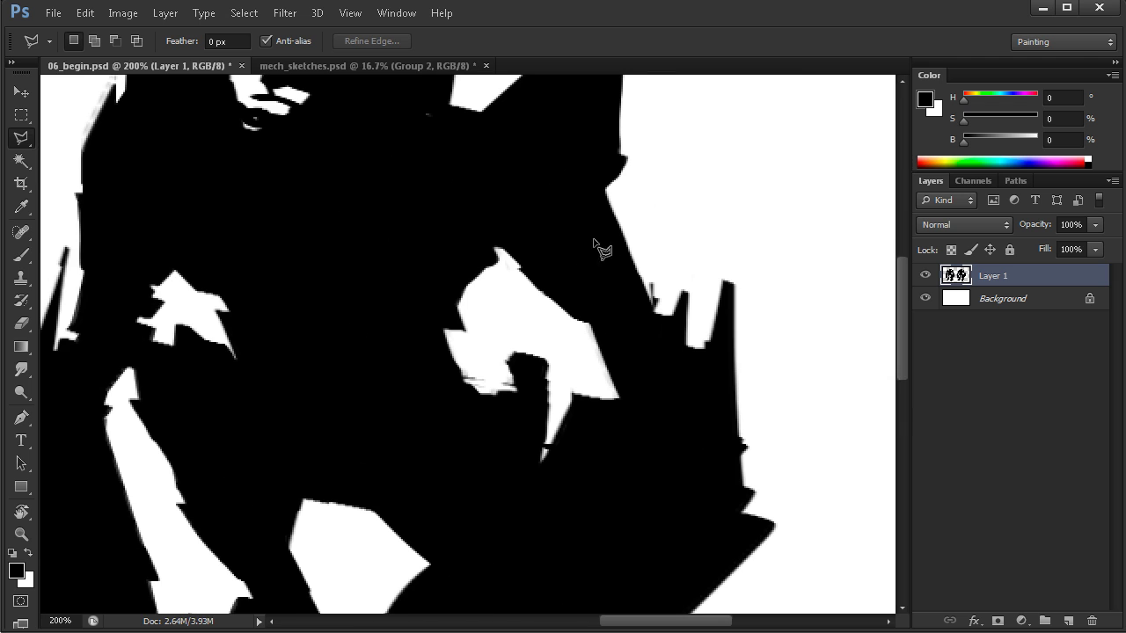
left_click(549, 206)
left_click(518, 226)
left_click(585, 300)
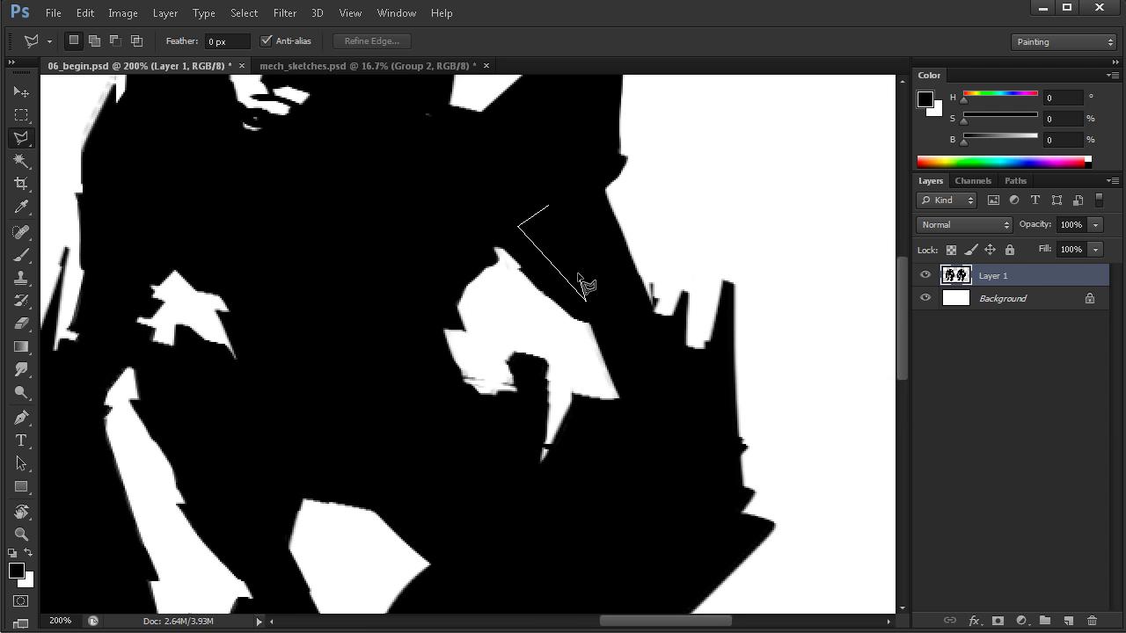
left_click(549, 207)
key("Delete")
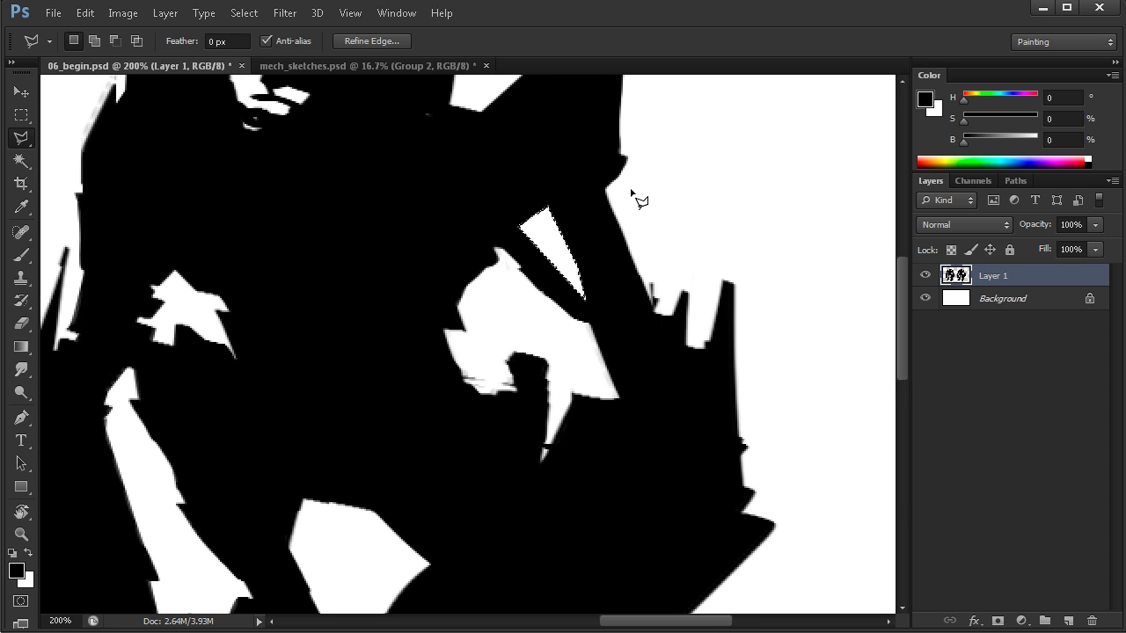
key("ctrl+d")
- Cut a small sharp wedge between the duplicate's left-hand upper arm and chest with a polygonal selection, and deselect
left_click_drag(600, 385, 609, 388)
left_click(555, 329, "alt")
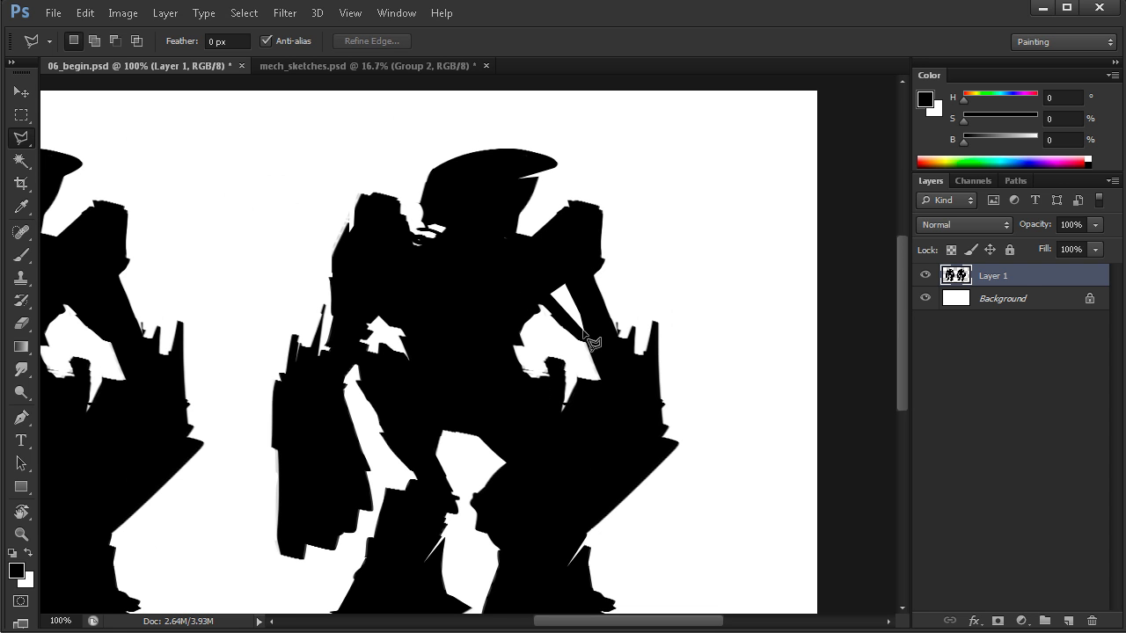
left_click(378, 319, "ctrl")
left_click(358, 260)
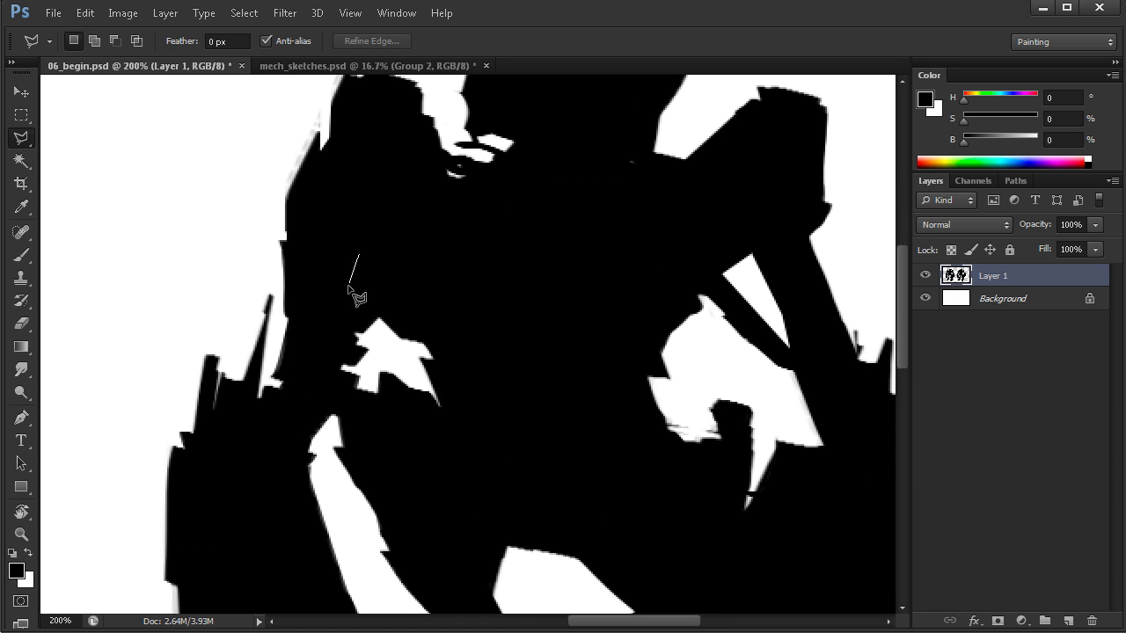
left_click(347, 292)
left_click(362, 279)
left_click(358, 260)
key("Delete")
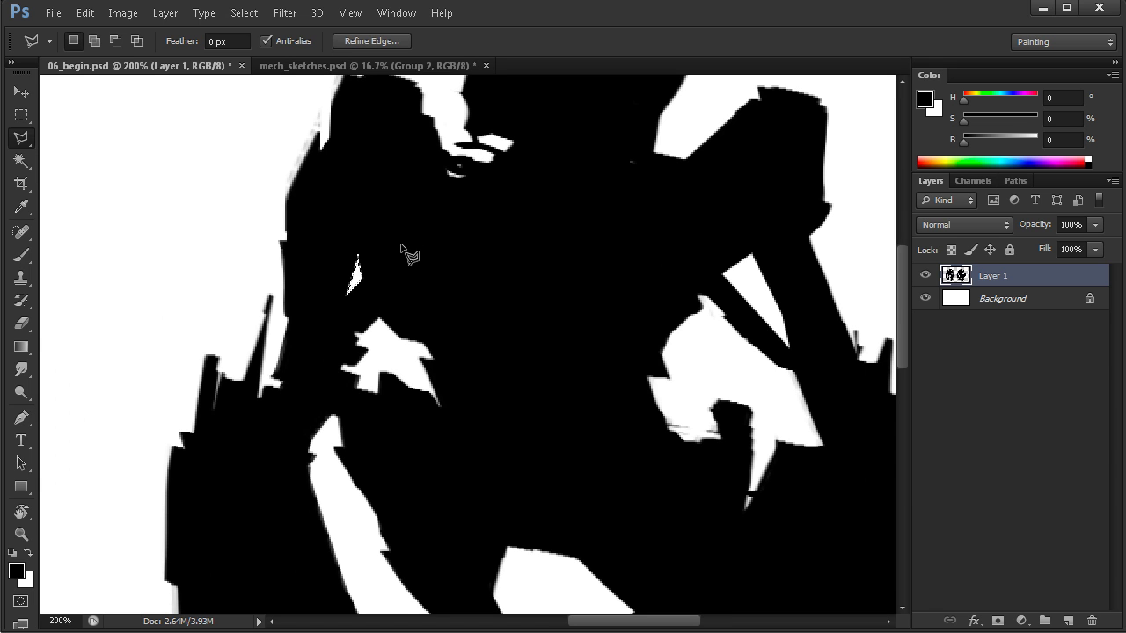
key("ctrl+d")
- Extend the wedge beside the duplicate's left-hand upper arm downward and inward by deleting another polygonal selection, and deselect
left_click(358, 255)
left_click(343, 305)
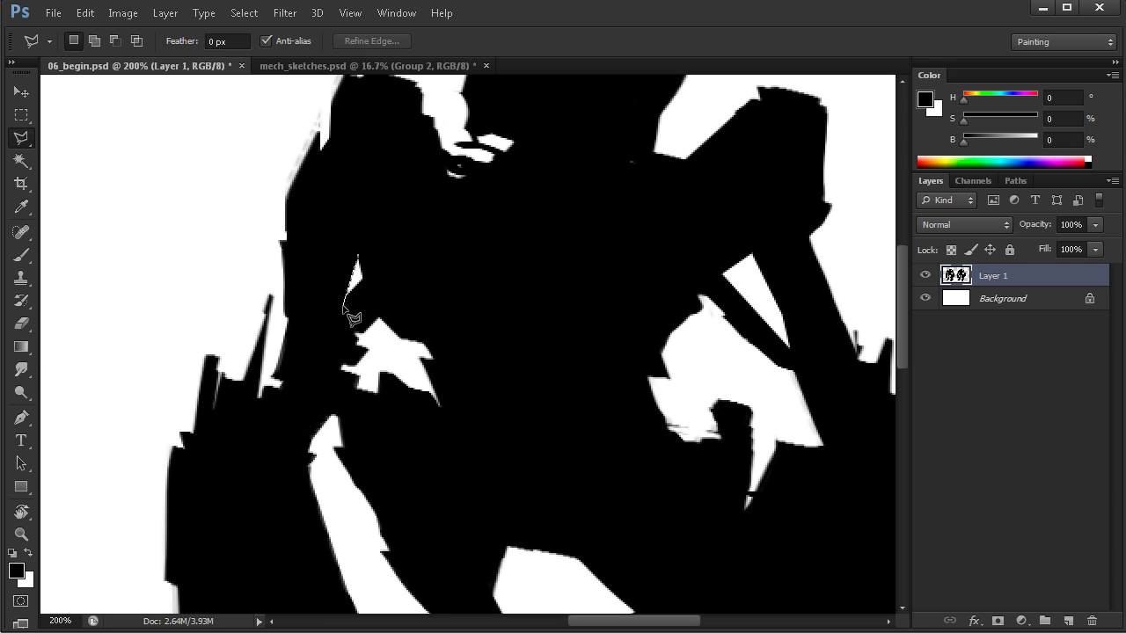
left_click(372, 283)
left_click(359, 255)
left_click(371, 284)
left_click(343, 310)
left_click(367, 286)
left_click(357, 257)
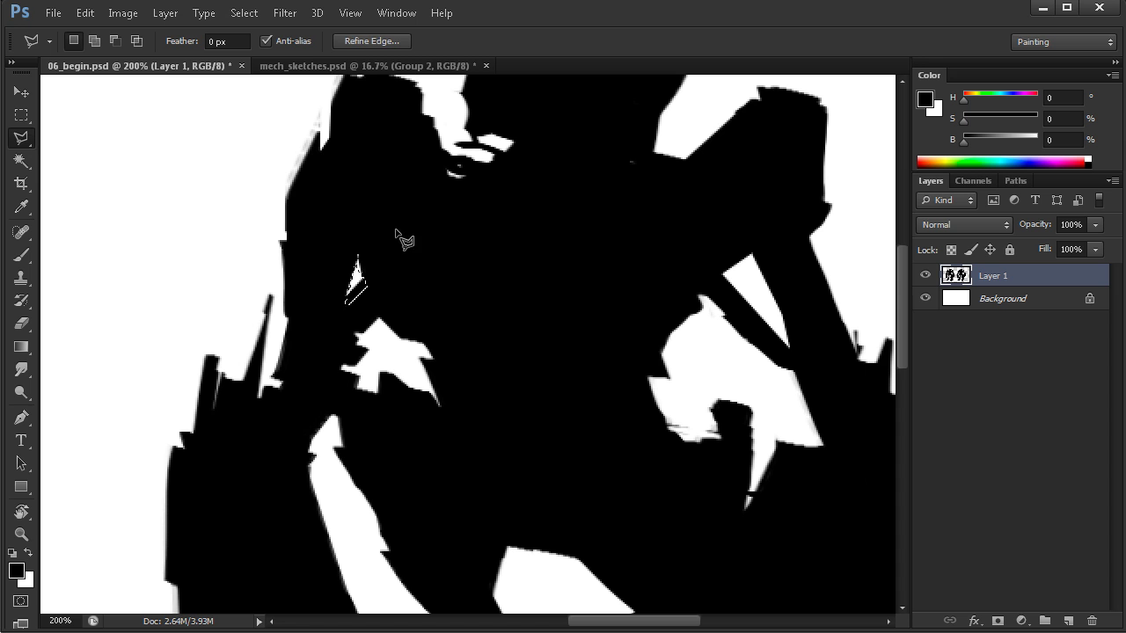
key("Delete")
key("ctrl+d")
- Switch to the Brush tool and touch up the ragged edges of the duplicate's waist and hip gaps with black
key("b")
key("space")
left_click_drag(550, 461, 519, 447)
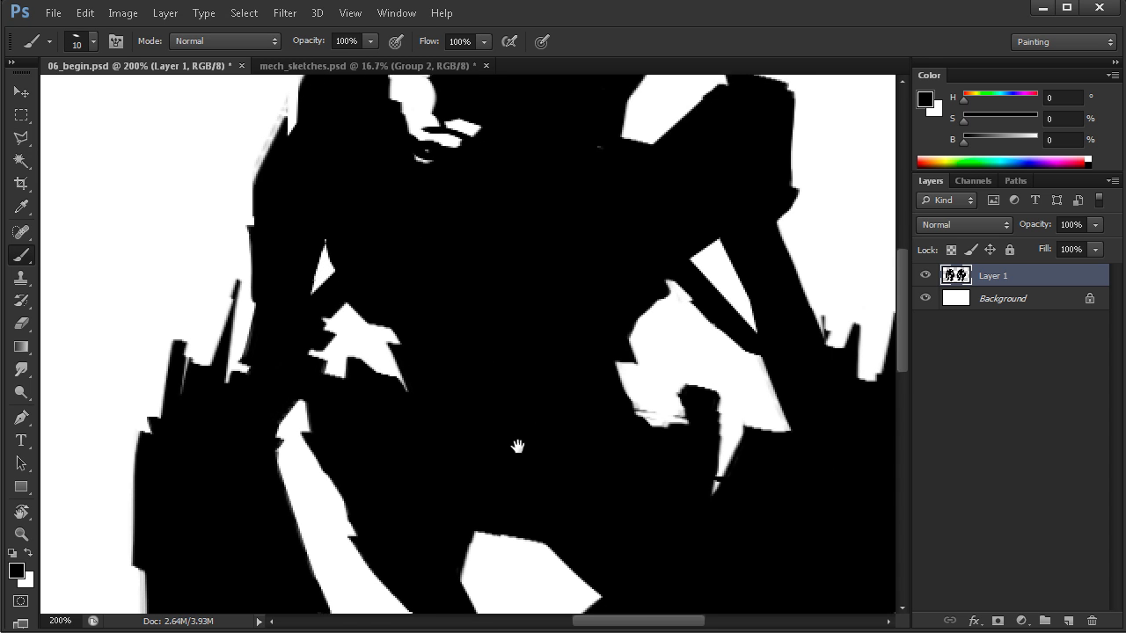
left_click(518, 447, "alt")
left_click(534, 423, "alt")
left_click(605, 378, "ctrl")
left_click_drag(611, 403, 531, 430)
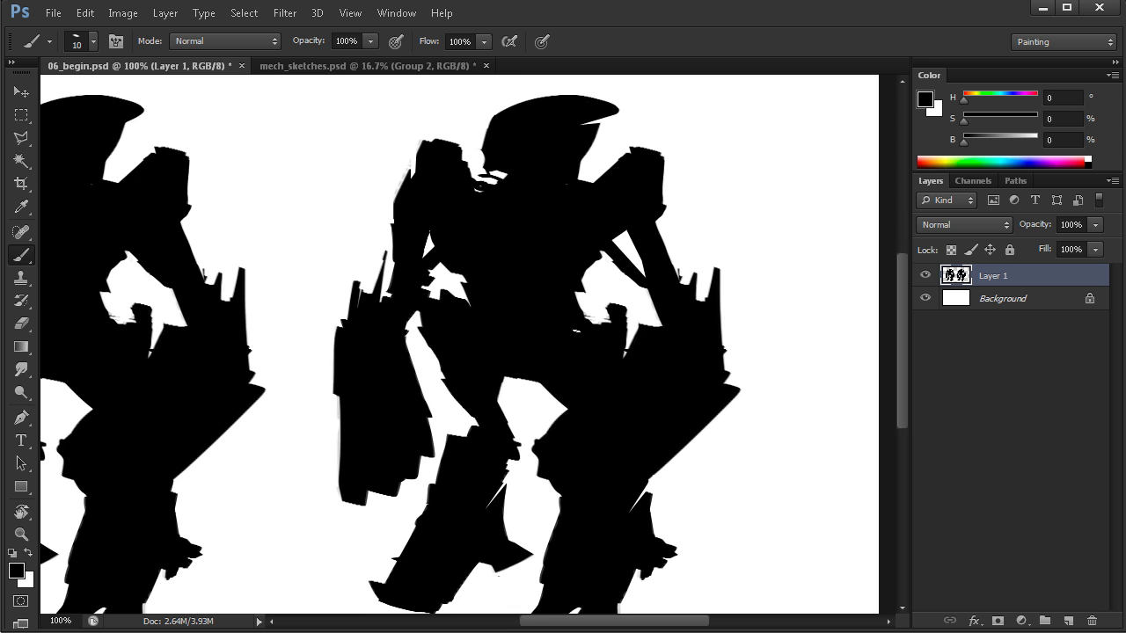
left_click_drag(590, 370, 627, 352)
left_click(609, 367, "ctrl+alt")
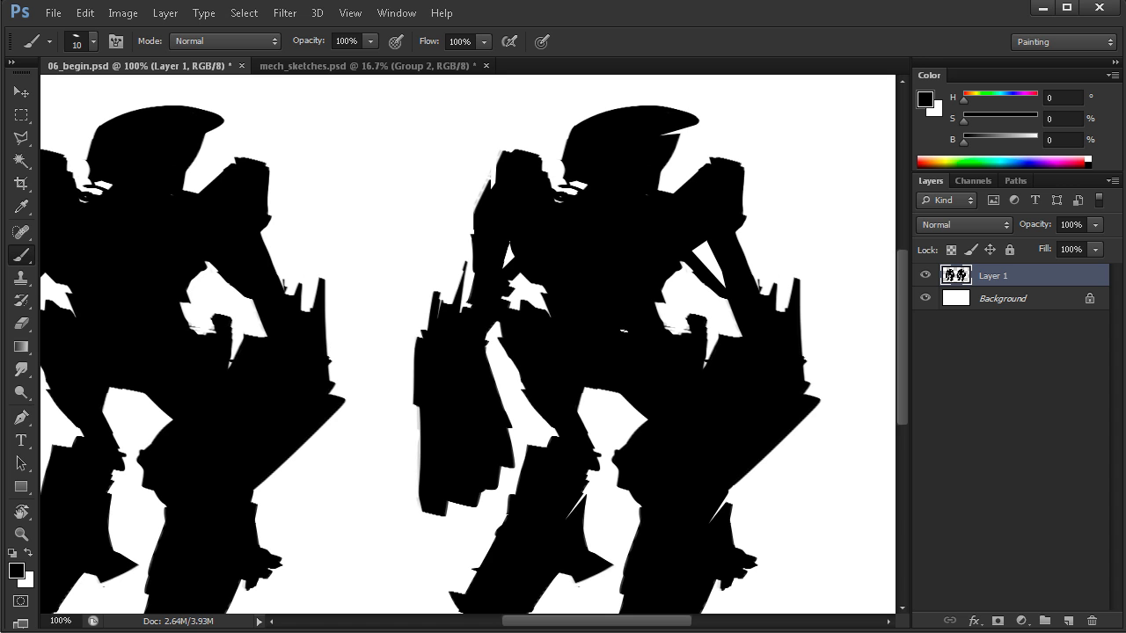
left_click_drag(609, 397, 634, 394)
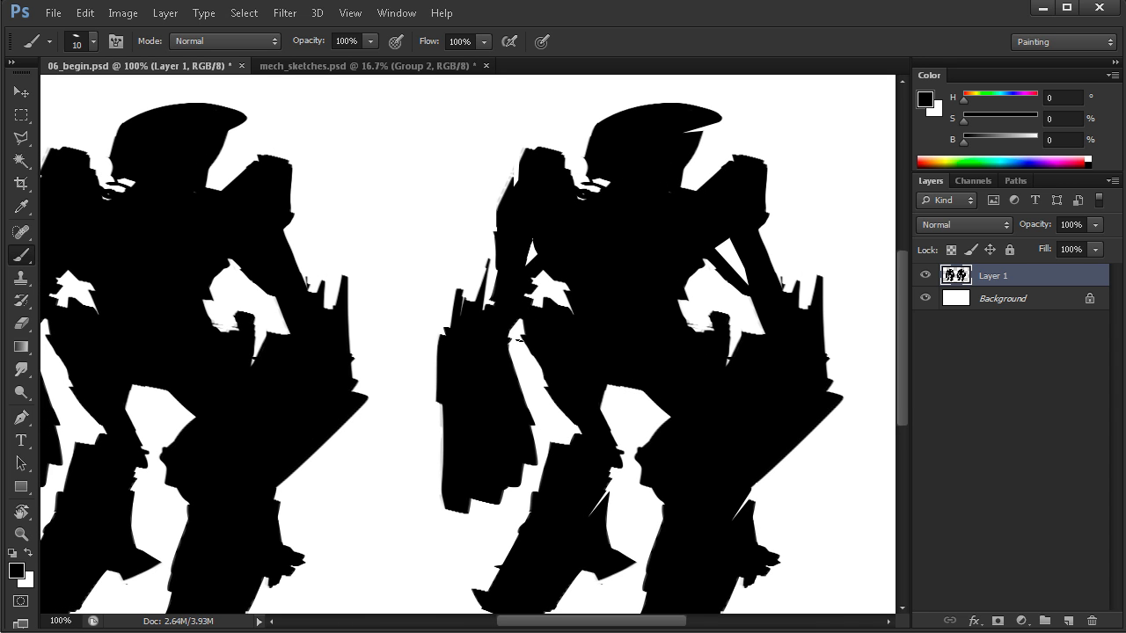
left_click_drag(512, 449, 535, 428)
key("ctrl+minus")
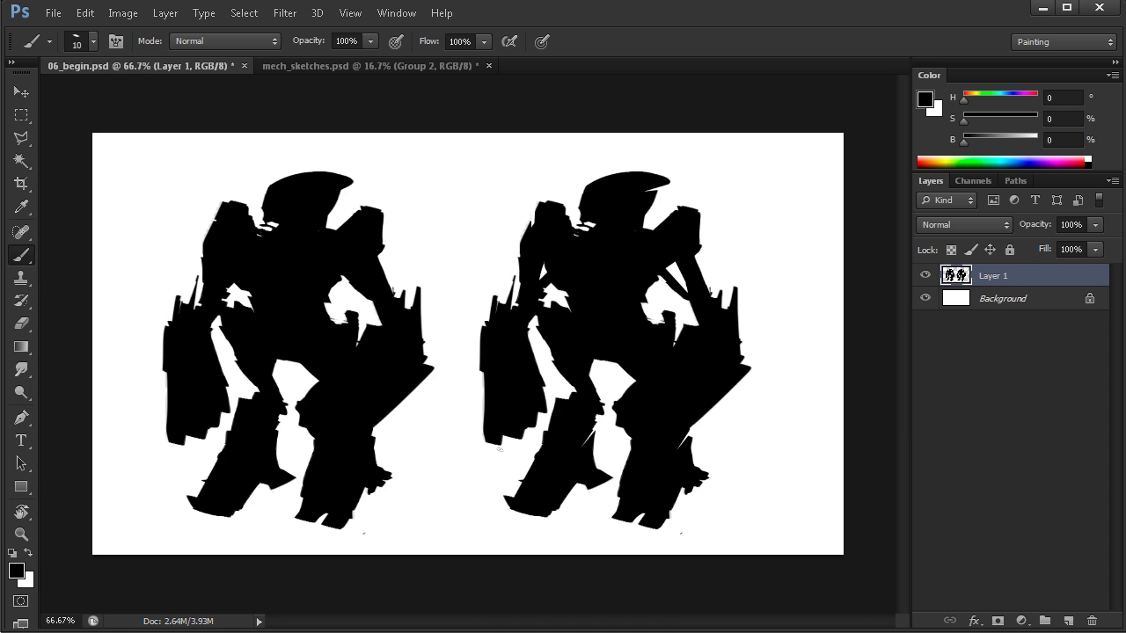